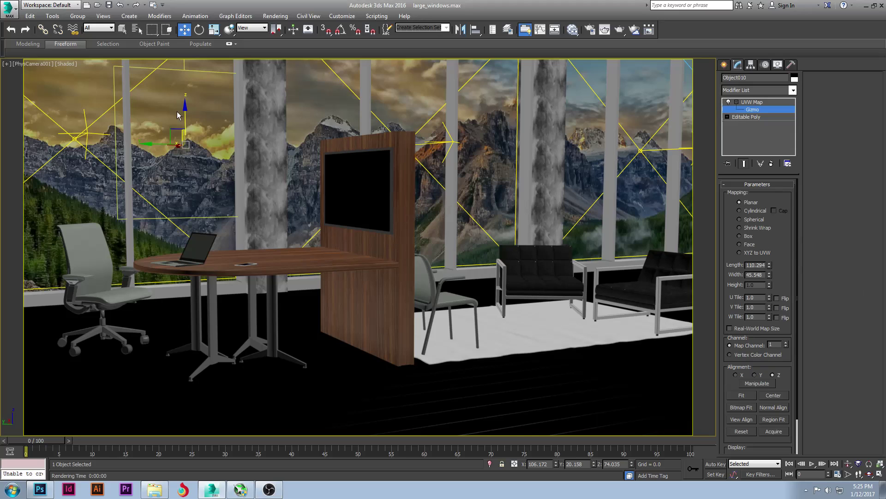
- Open the Slate Material Editor and minimize it to clear the camera viewport
click(724, 65)
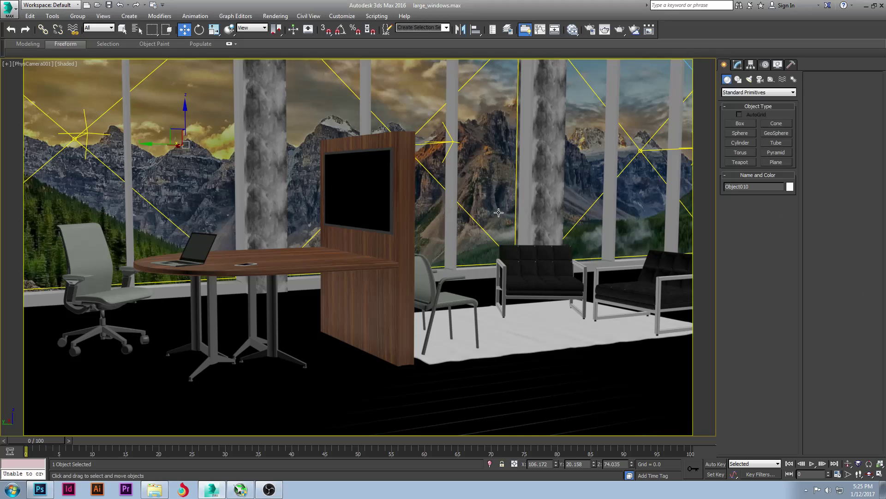
key(m)
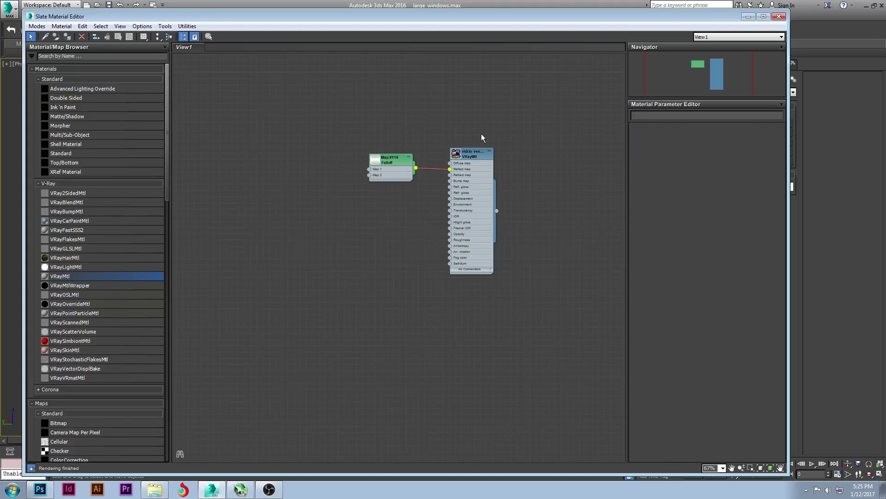
drag(492, 18, 433, 217)
drag(437, 410, 231, 194)
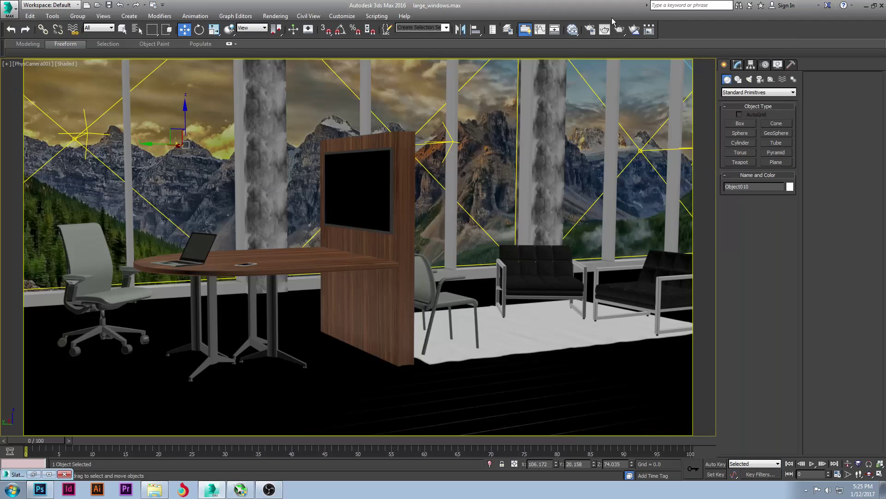
- Run a short test render of the camera view, then stop it and close the frame buffer
click(689, 217)
click(619, 30)
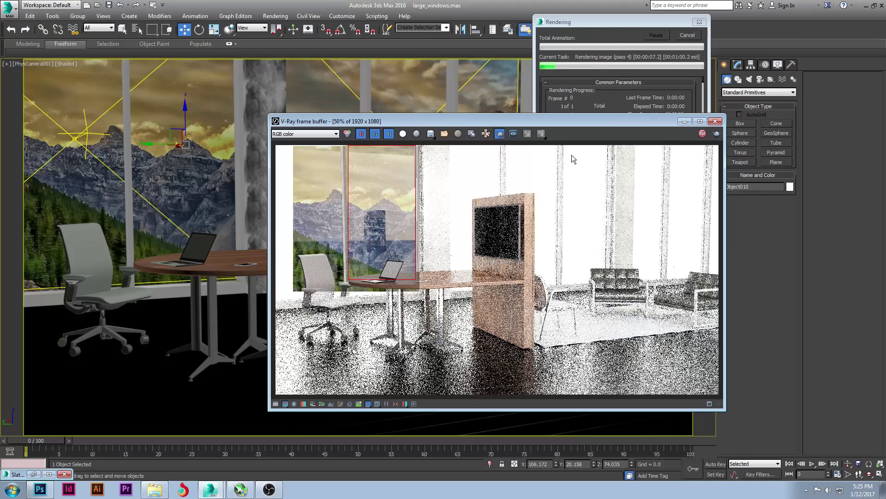
click(703, 134)
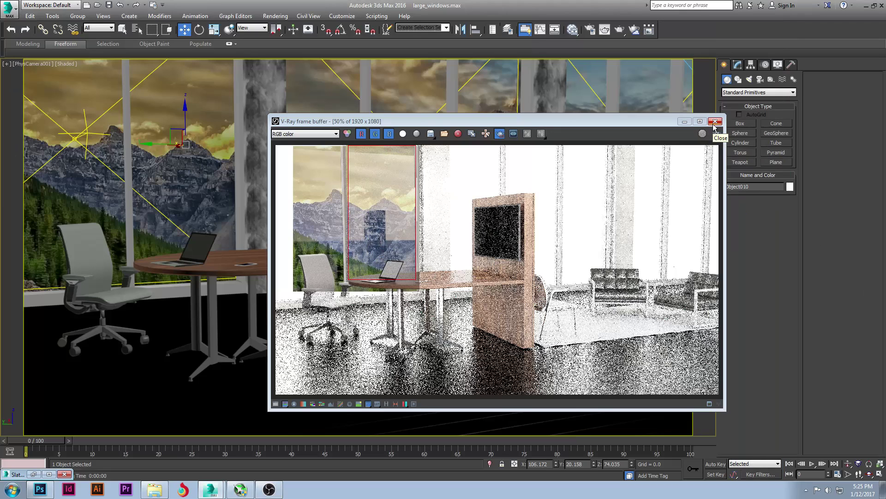
click(715, 121)
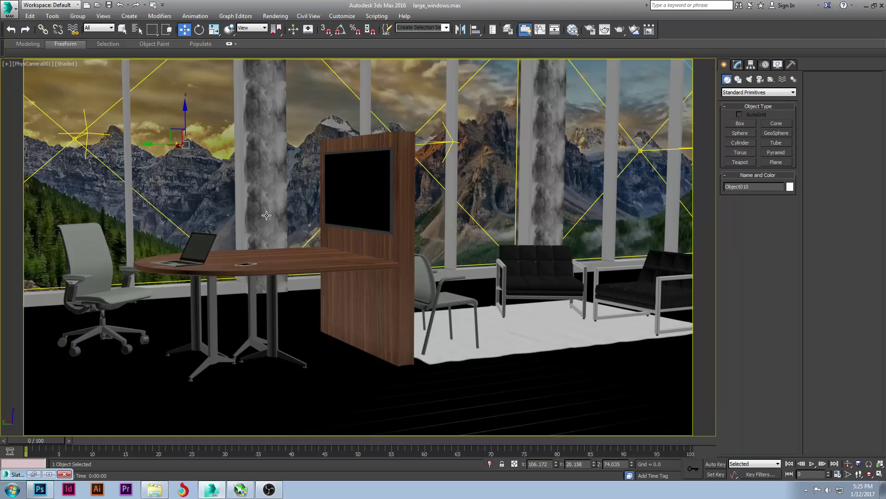
- Switch to Photoshop and examine the white diamond-pattern image and the bumpy texture 1_024934_1.jpg
click(212, 489)
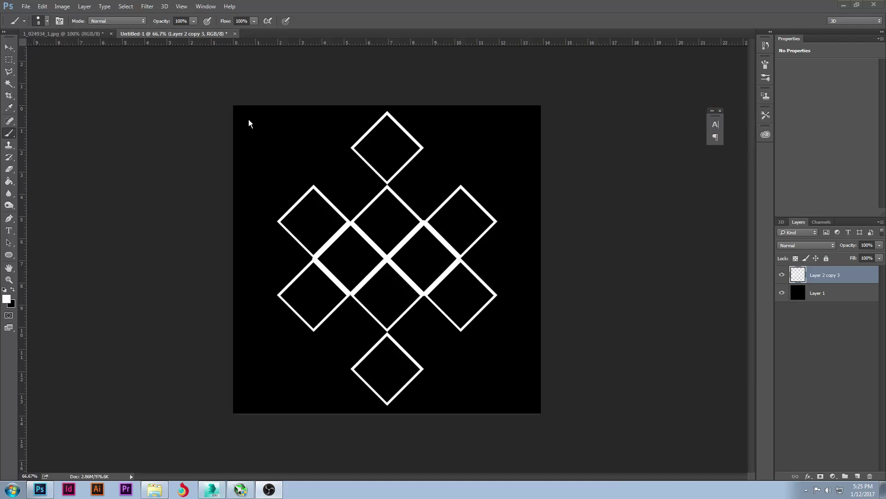
click(93, 34)
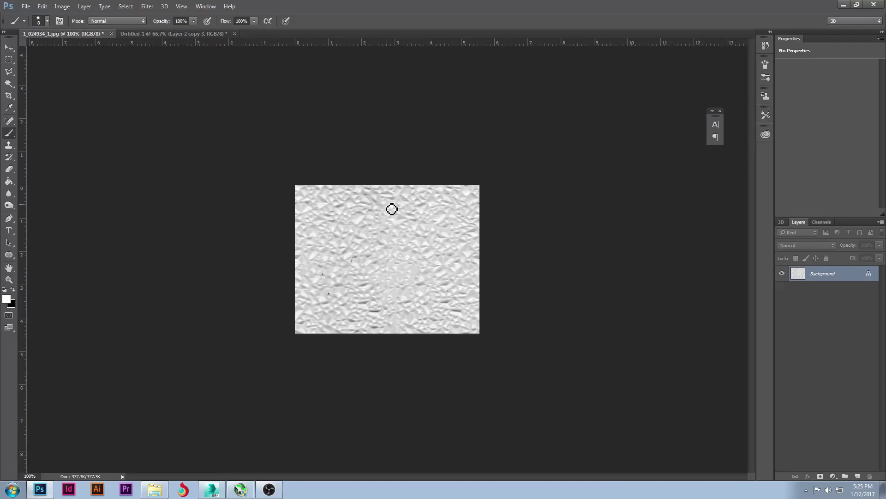
click(163, 34)
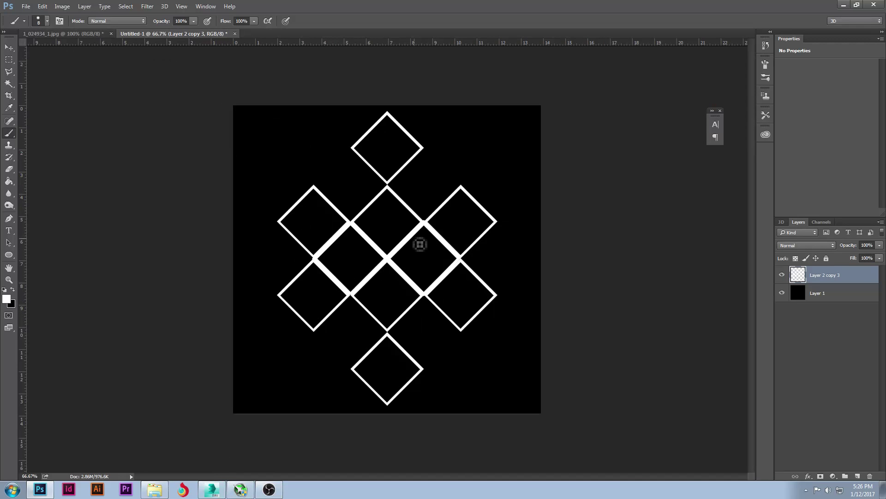
click(63, 34)
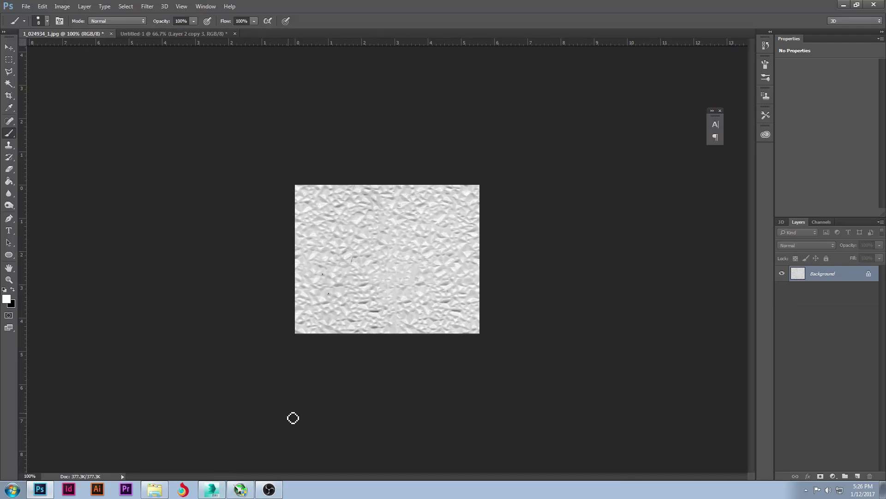
- Switch back to 3ds Max and move the Slate Material Editor window fully into view
click(208, 491)
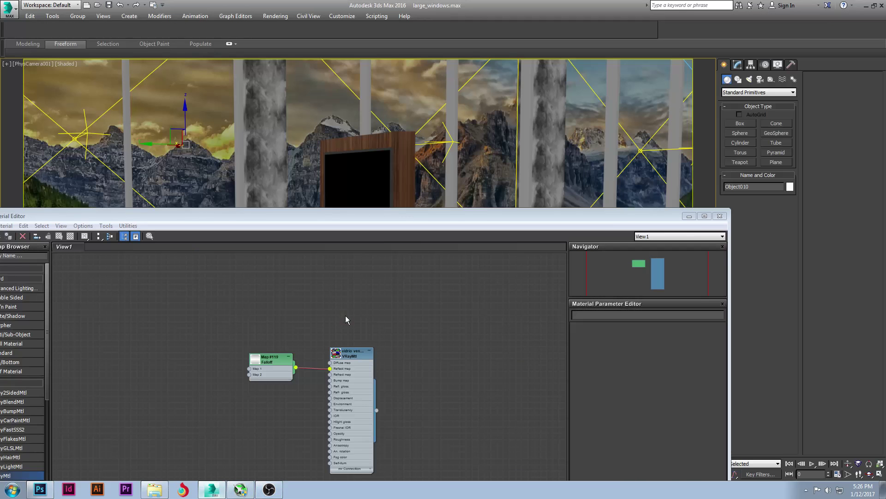
drag(416, 214, 483, 12)
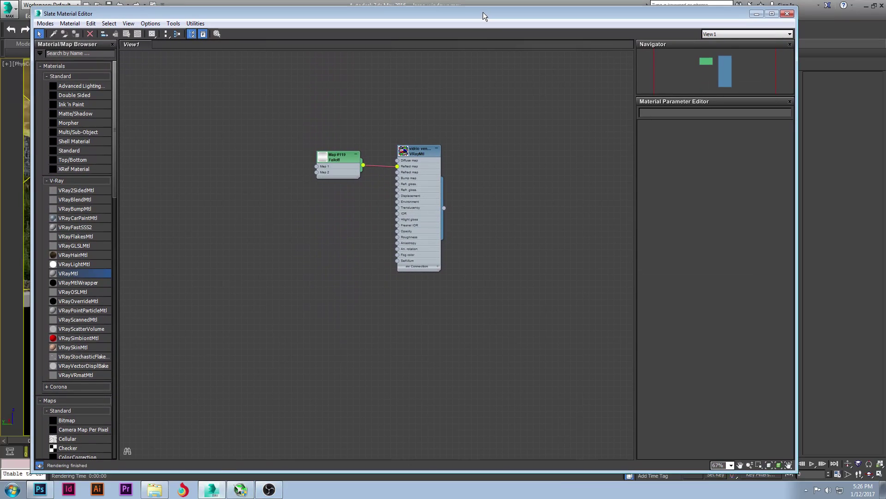
- Switch the material editor to Compact mode and back to Slate mode
click(46, 24)
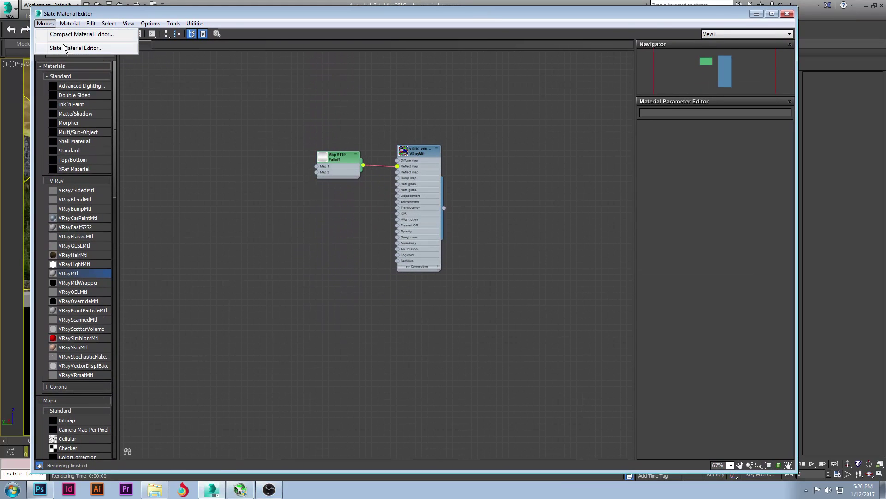
click(70, 36)
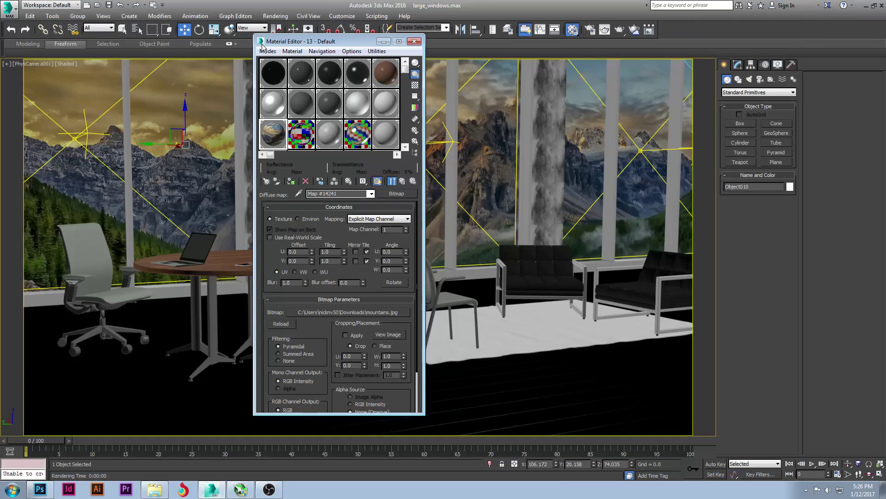
click(267, 51)
click(283, 79)
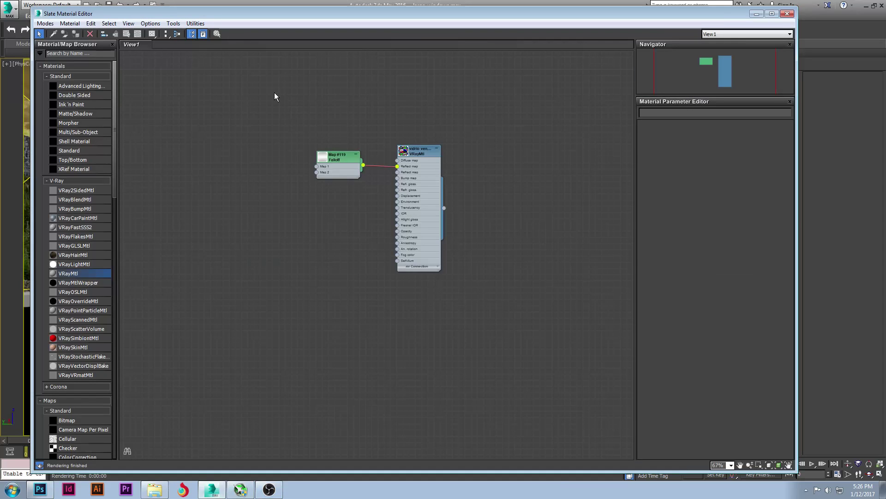
- Create a new VRayMtl material node in the empty area beside the existing window-glass material
middle_drag(410, 117, 234, 136)
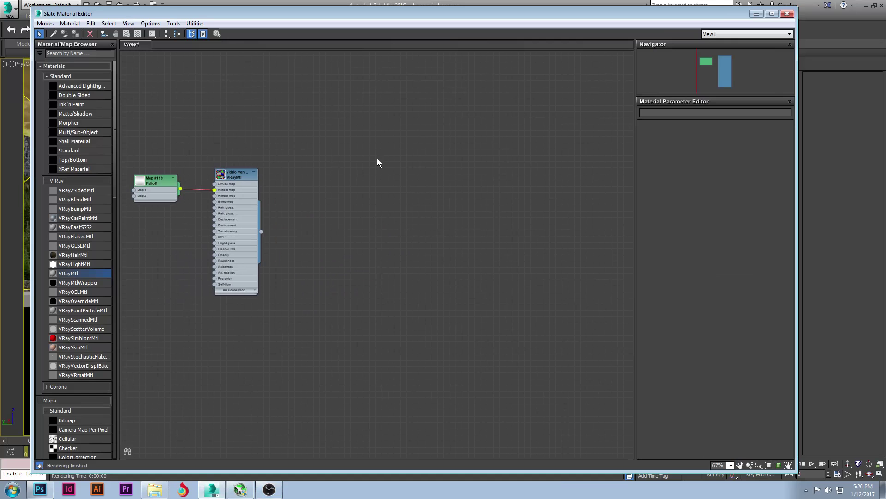
scroll(314, 152, down, 10)
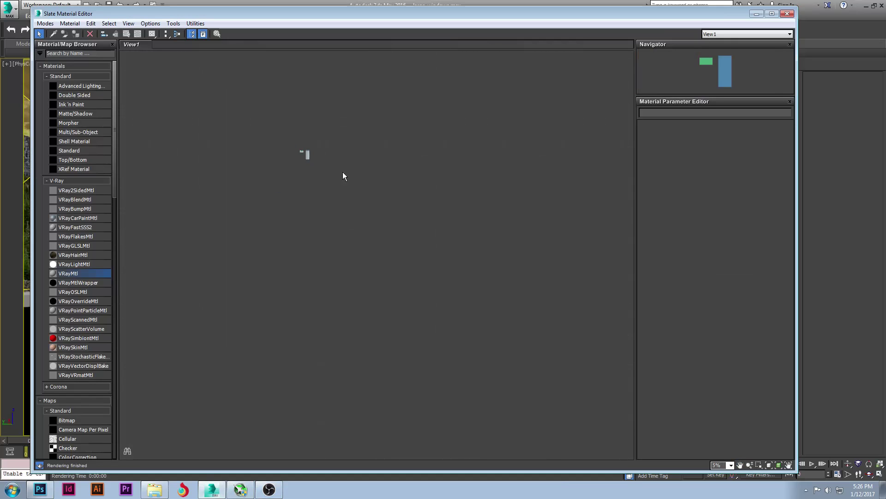
scroll(297, 153, up, 8)
middle_drag(415, 172, 208, 196)
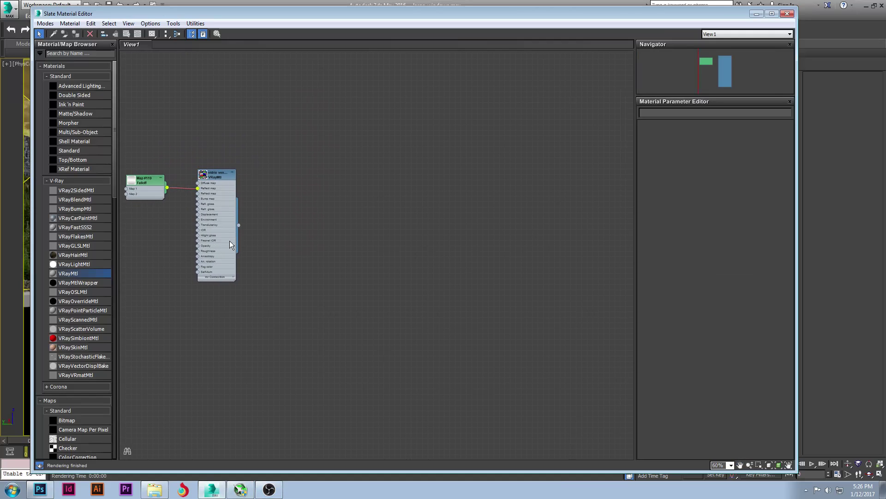
middle_drag(265, 234, 232, 260)
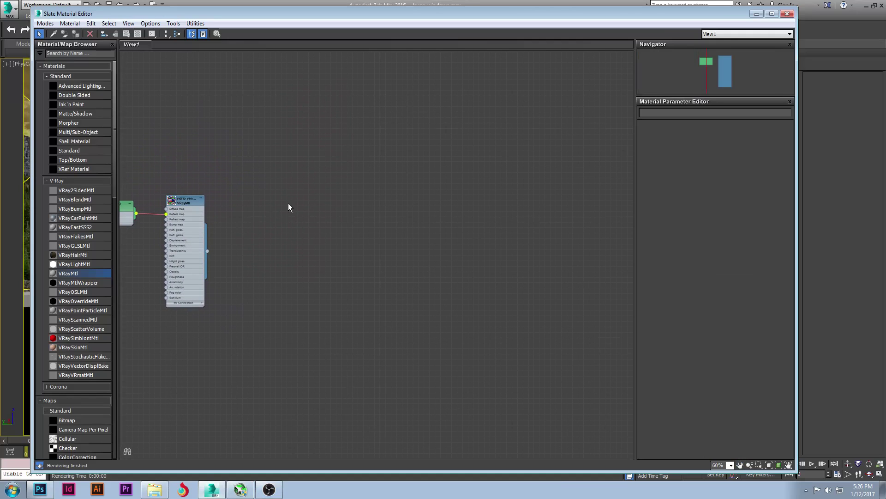
right_click(317, 178)
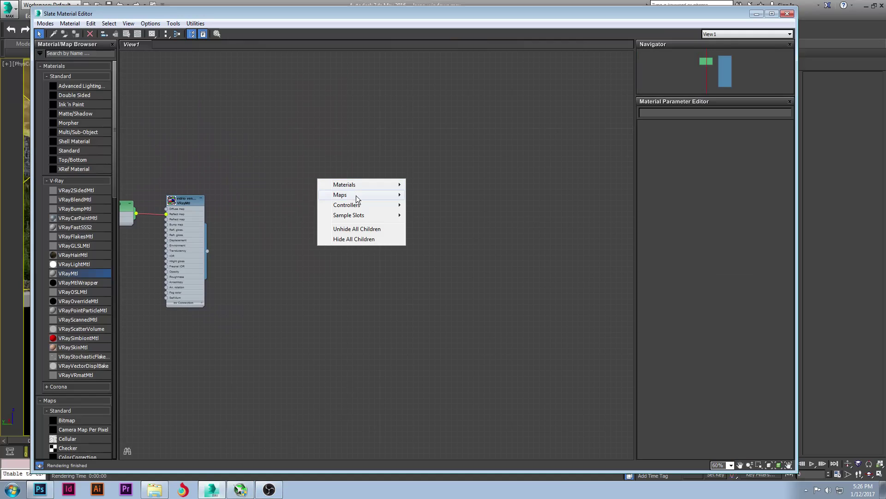
mouse_move(357, 194)
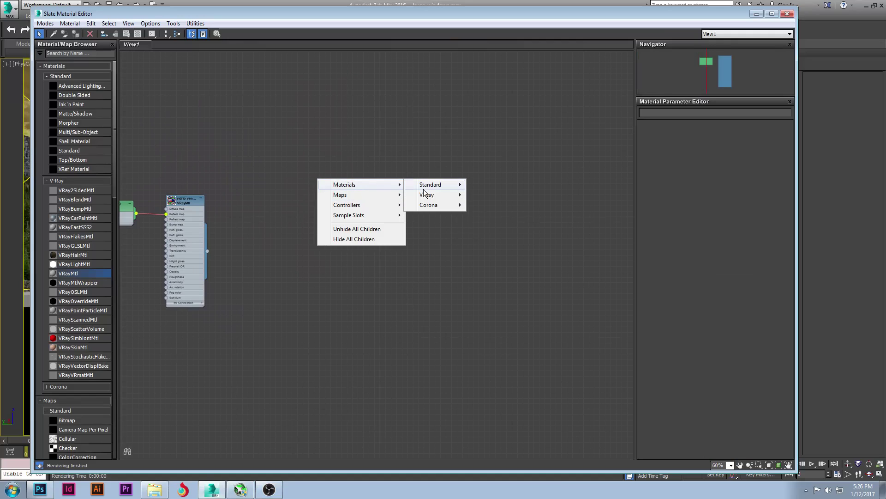
mouse_move(435, 198)
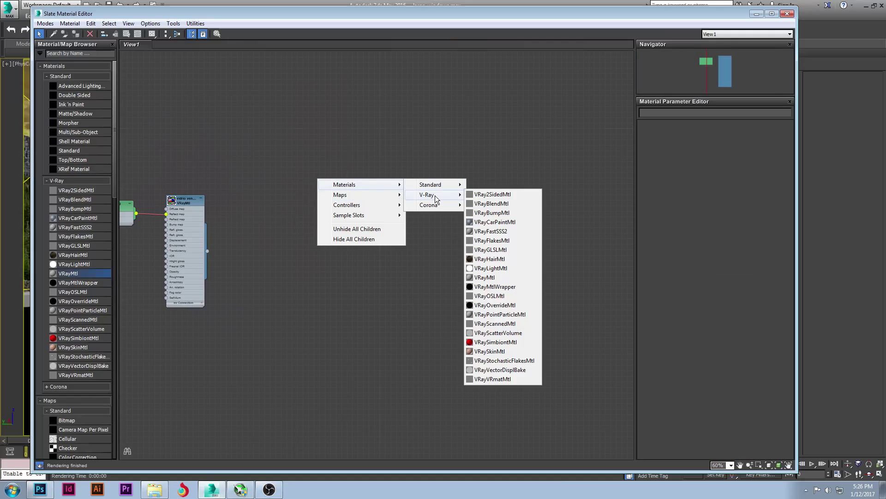
click(488, 278)
scroll(342, 231, up, 4)
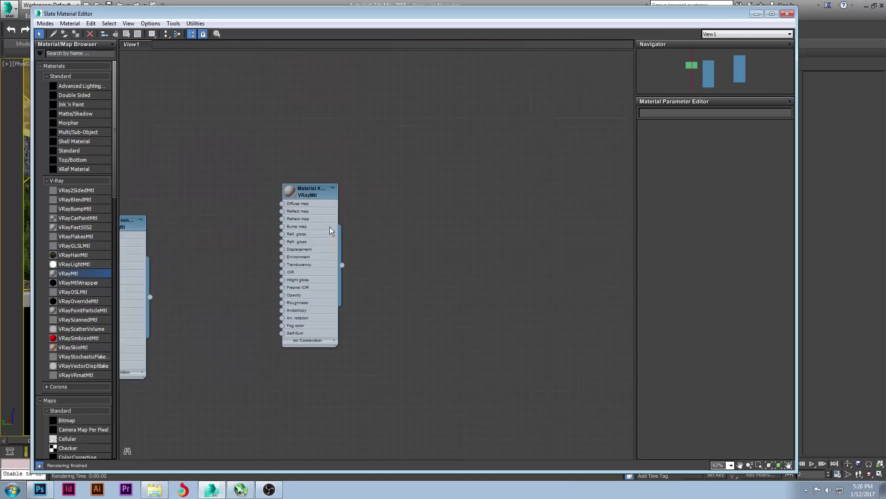
scroll(302, 184, up, 2)
- Open the new VRayMtl's parameters and set its diffuse color to pure black
double_click(307, 185)
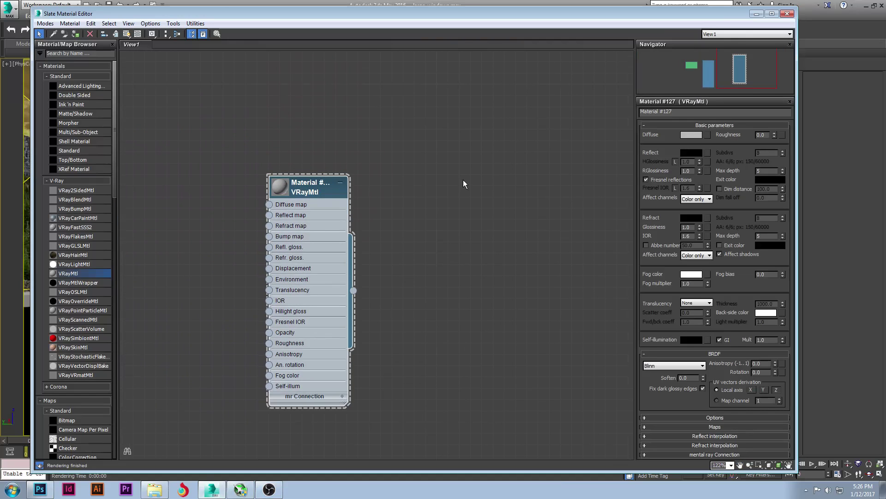
click(693, 134)
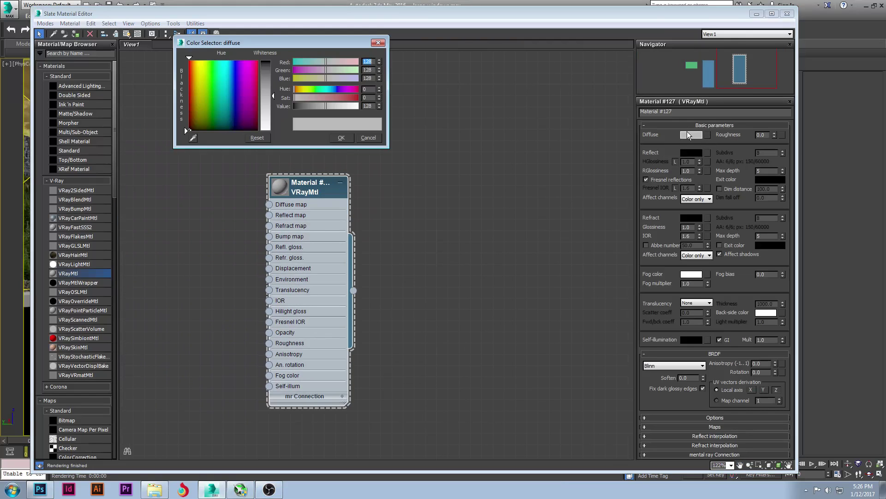
drag(270, 70, 289, 84)
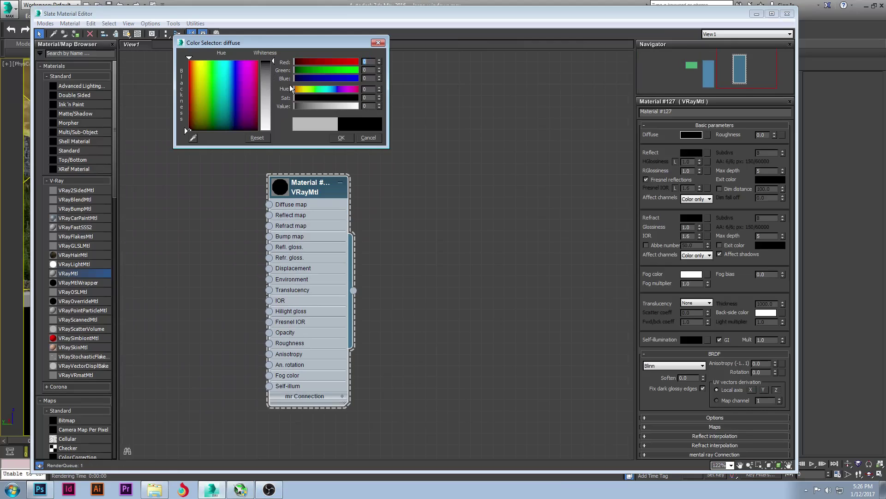
click(340, 136)
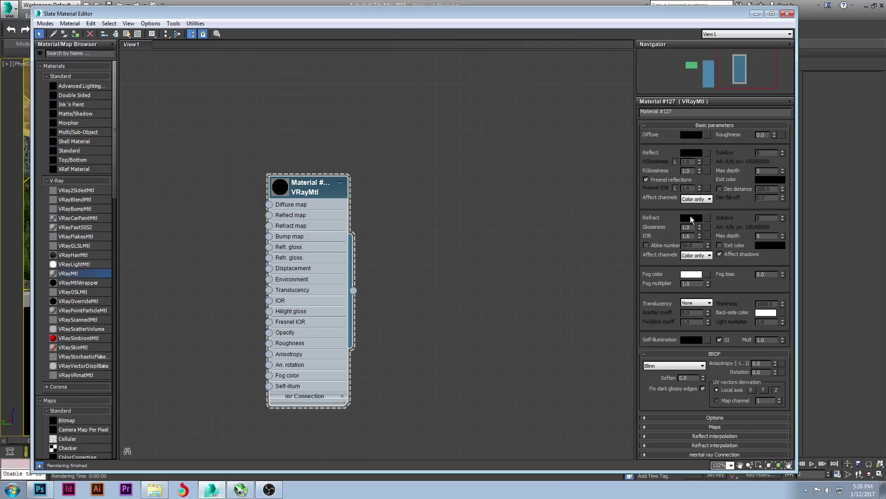
- Set the material's reflection color to a near-black with red, green and blue at 3
click(687, 153)
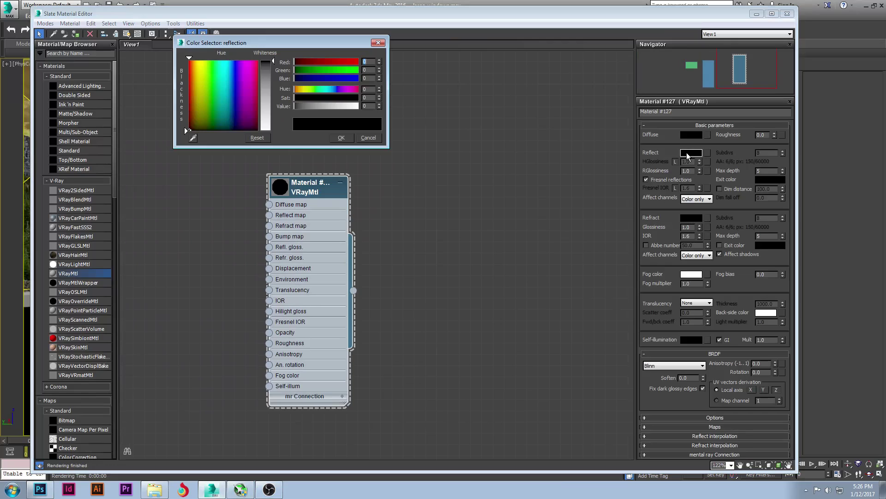
click(267, 66)
click(267, 67)
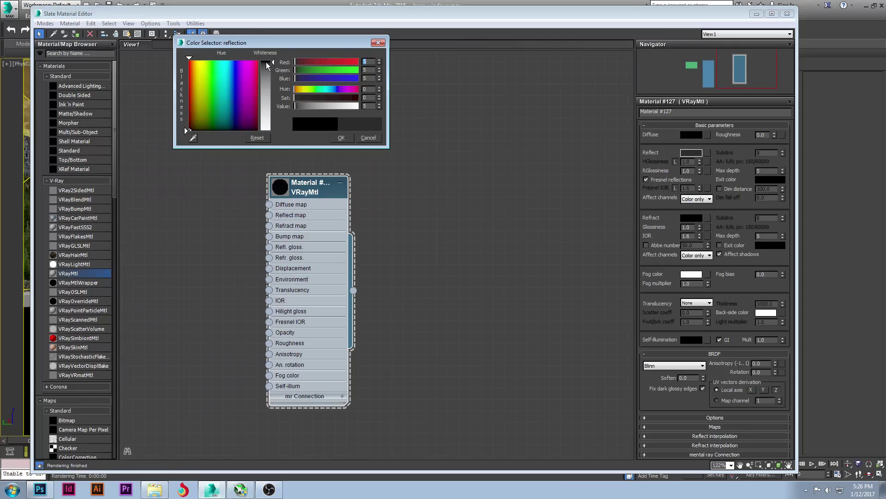
key(Tab)
text(3)
key(Tab)
text(3)
key(Tab)
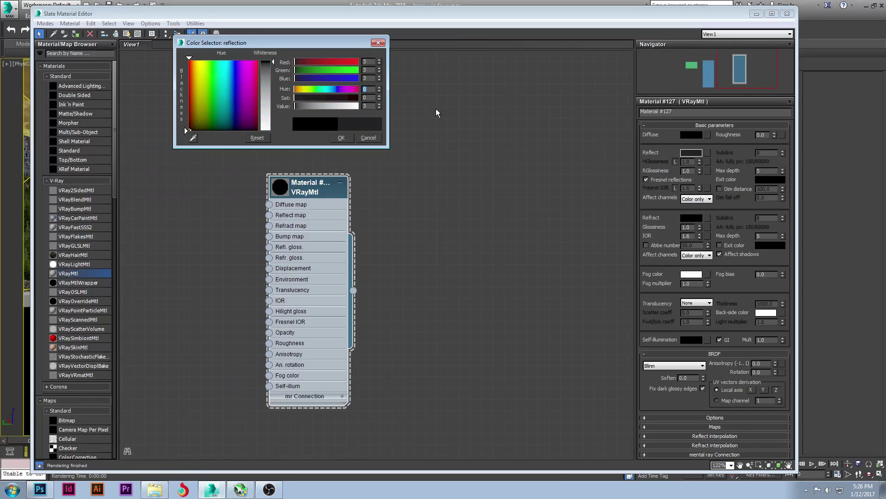
click(347, 139)
- Set the material's refraction color to white
click(691, 221)
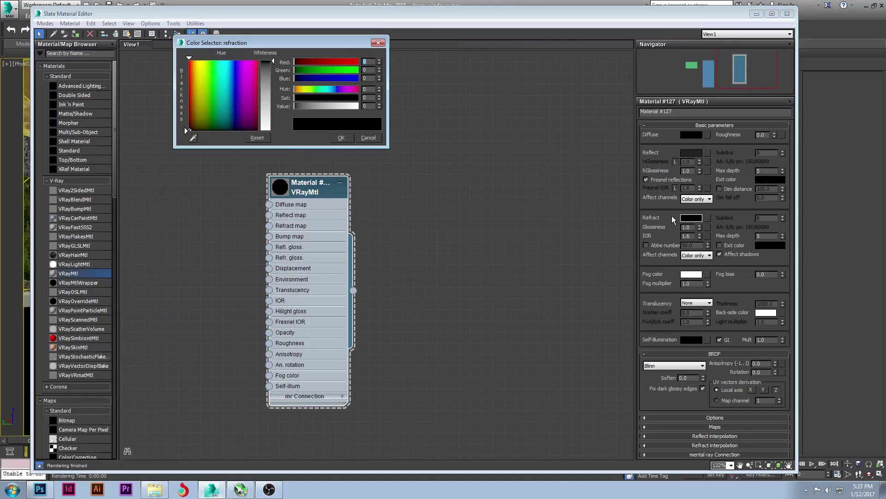
drag(274, 111, 272, 131)
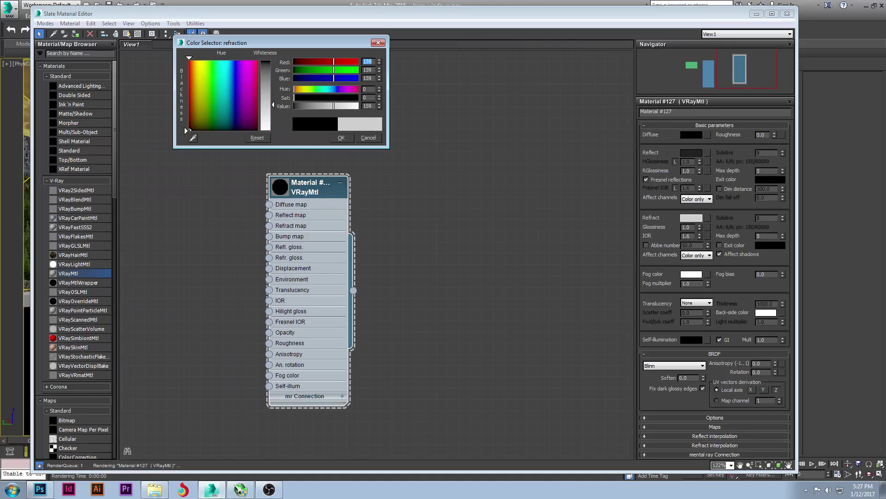
click(341, 138)
- Enlarge the new material node's preview and show the background in it
double_click(281, 187)
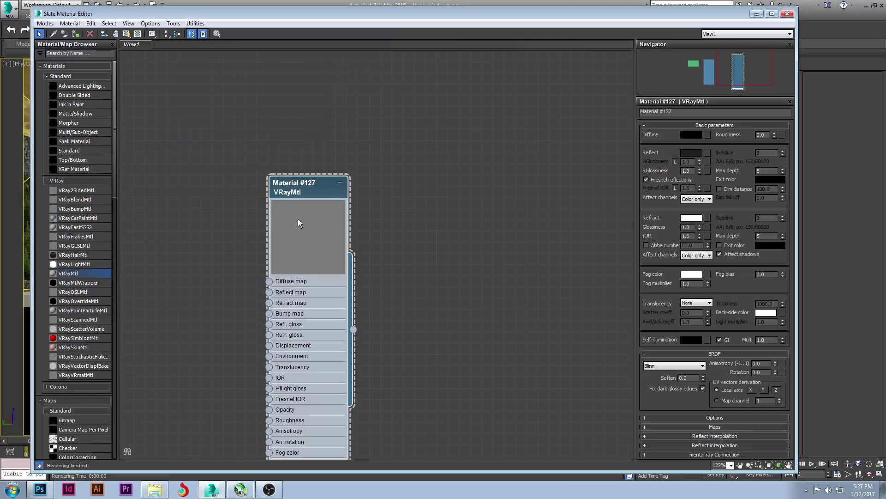
right_click(307, 229)
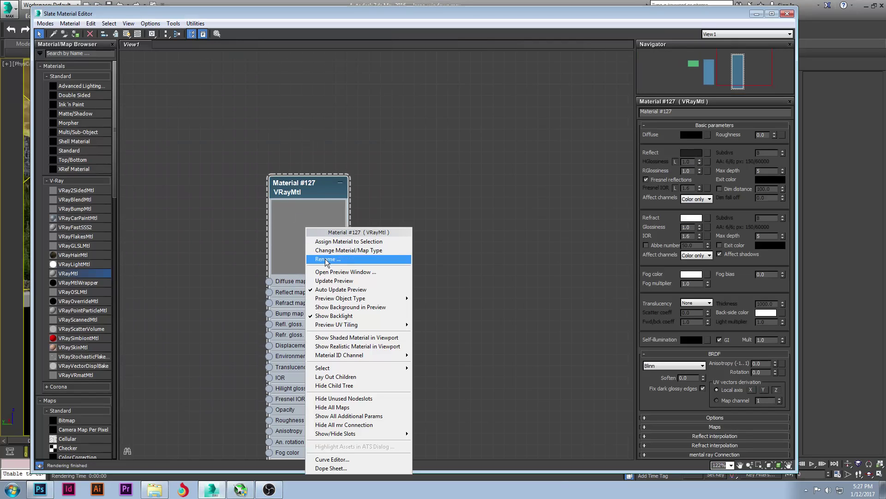
click(346, 307)
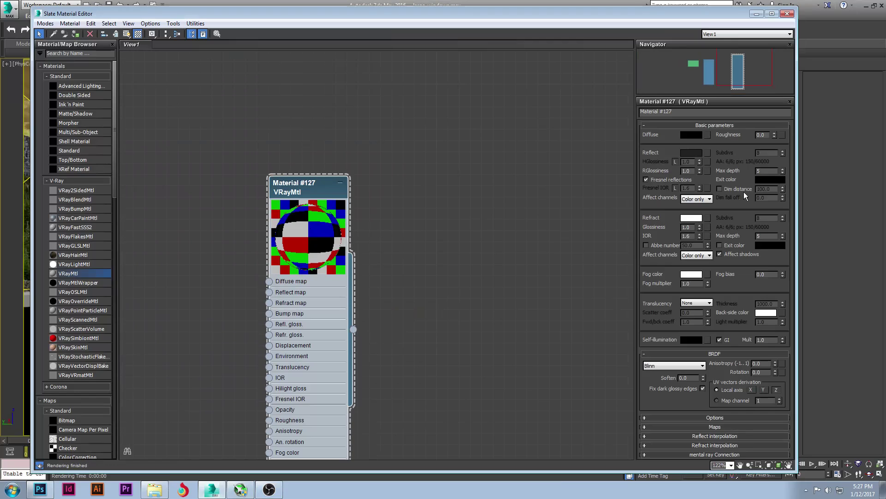
- Set the glass material's refraction glossiness to 0.93 and its refraction IOR to 3.0
drag(701, 228, 701, 229)
click(700, 229)
double_click(693, 235)
text(3.0)
key(Return)
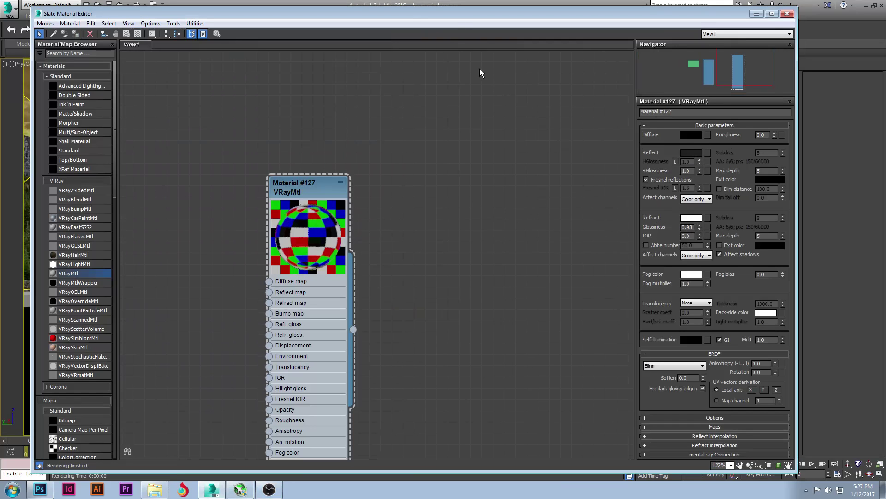
- Assign the glass material to the window pane behind the laptop in the camera view
drag(445, 14, 704, 44)
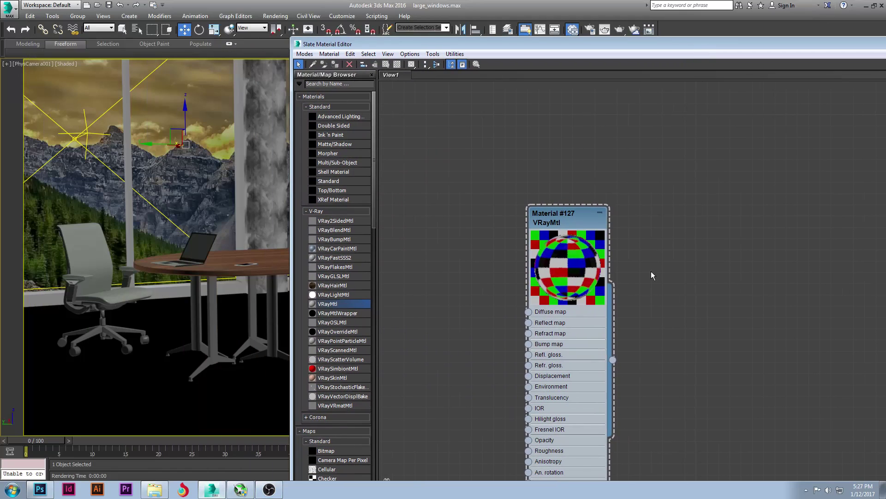
drag(612, 358, 209, 161)
drag(641, 45, 414, 24)
- Test-render the window region with the material editor out of the way, and stop once the glass effect shows
click(786, 23)
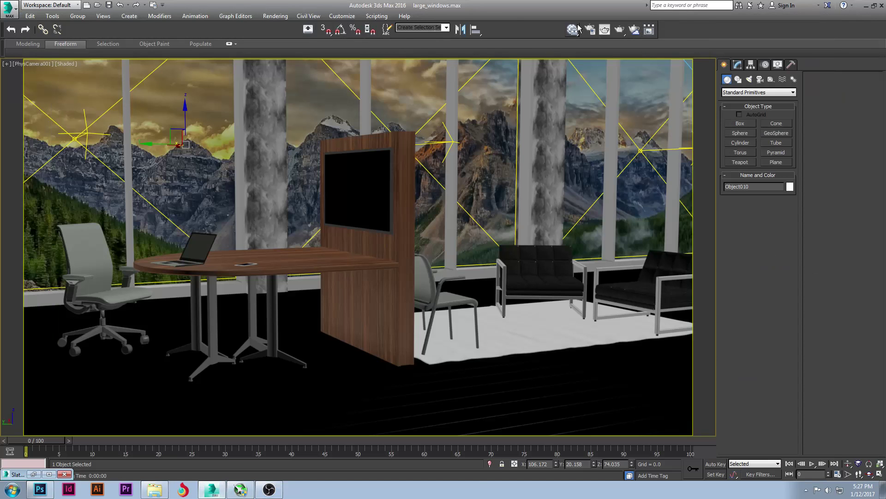
click(619, 29)
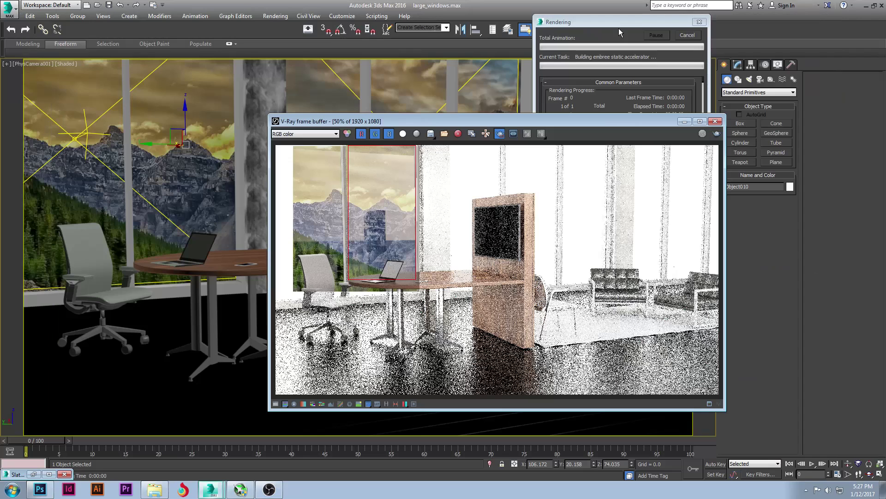
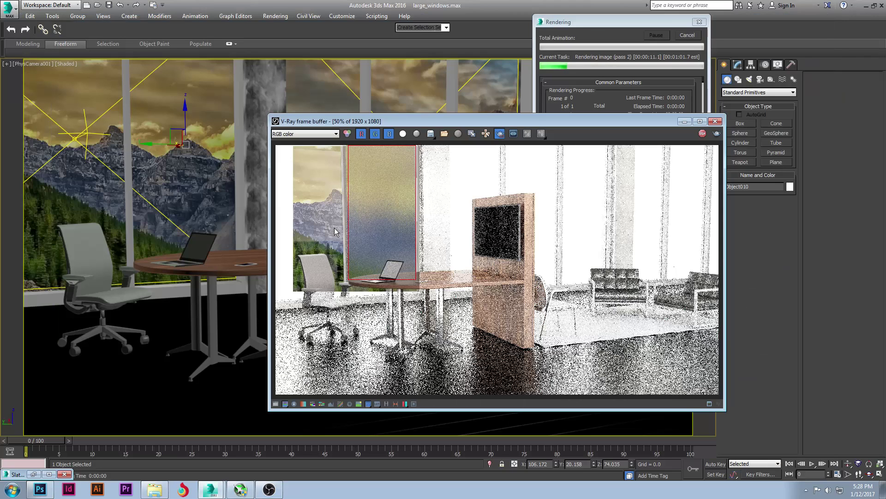
click(703, 134)
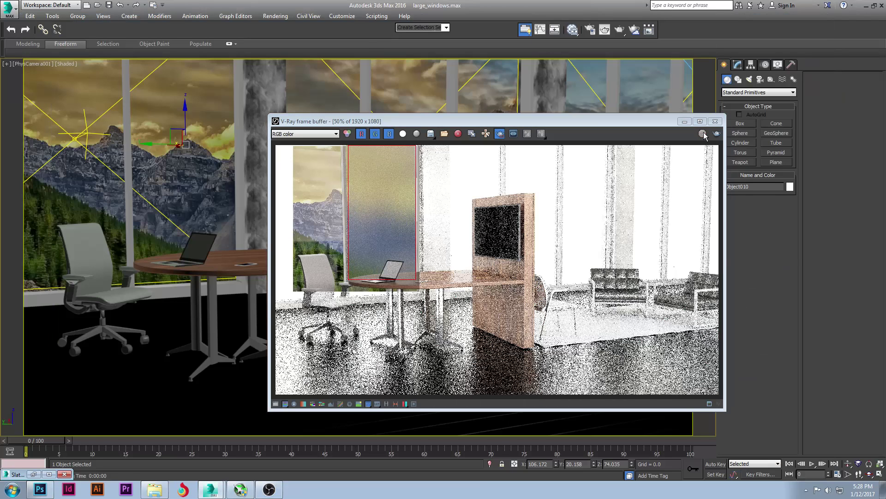
- Return to the glass material's parameters and raise the refraction glossiness to 0.97
key(m)
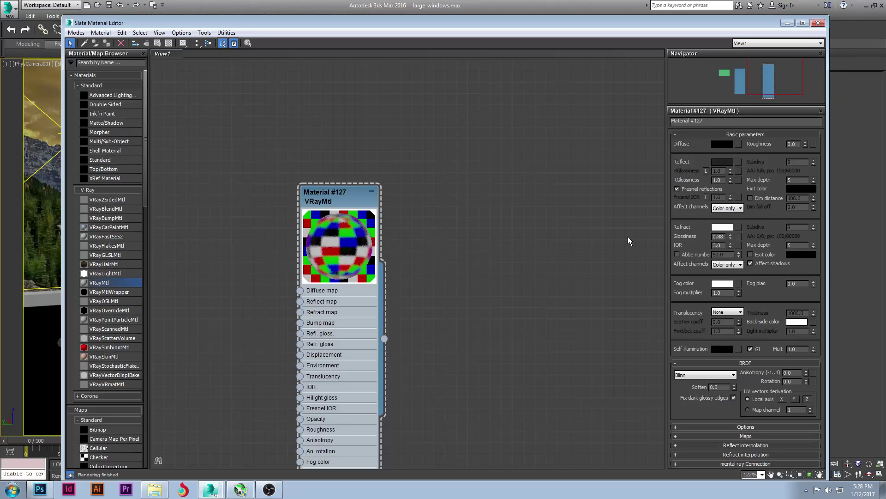
click(731, 235)
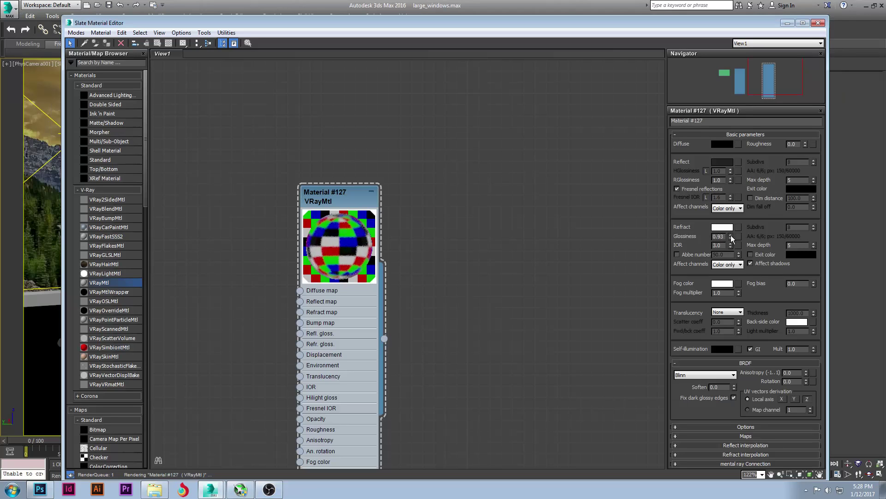
click(731, 235)
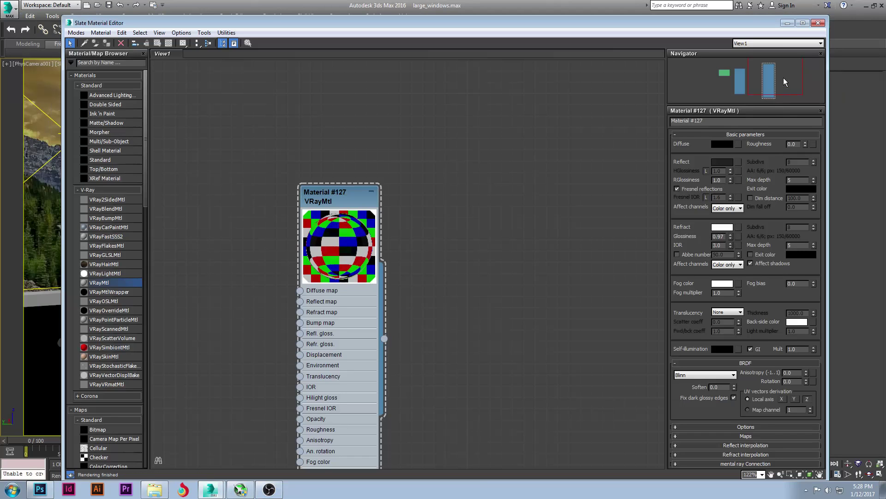
- Render the window region again to check the higher refraction glossiness, and stop the render early
click(787, 23)
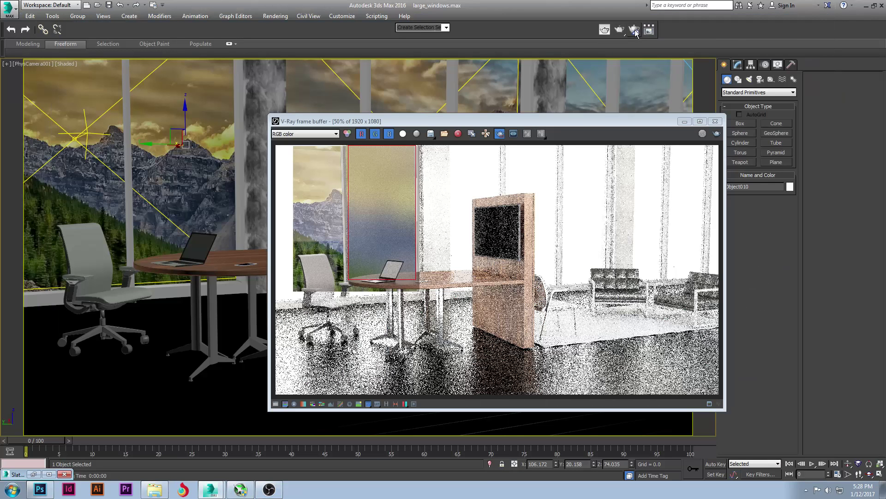
click(635, 30)
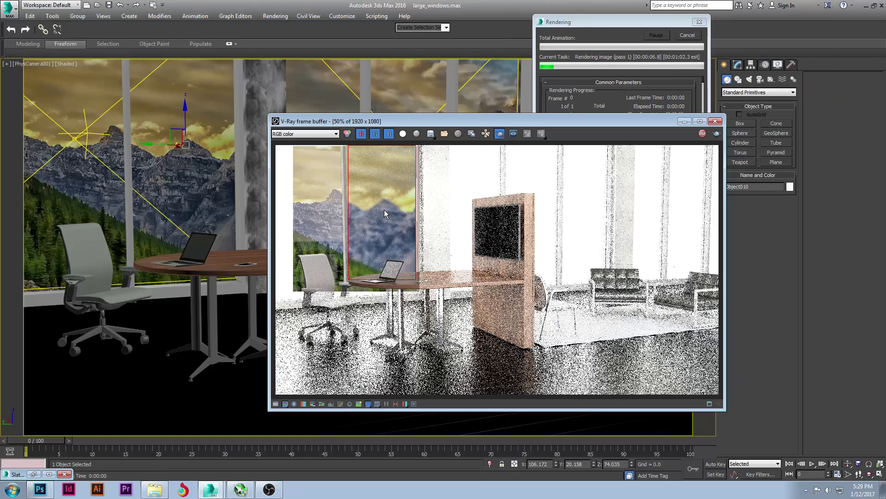
click(702, 134)
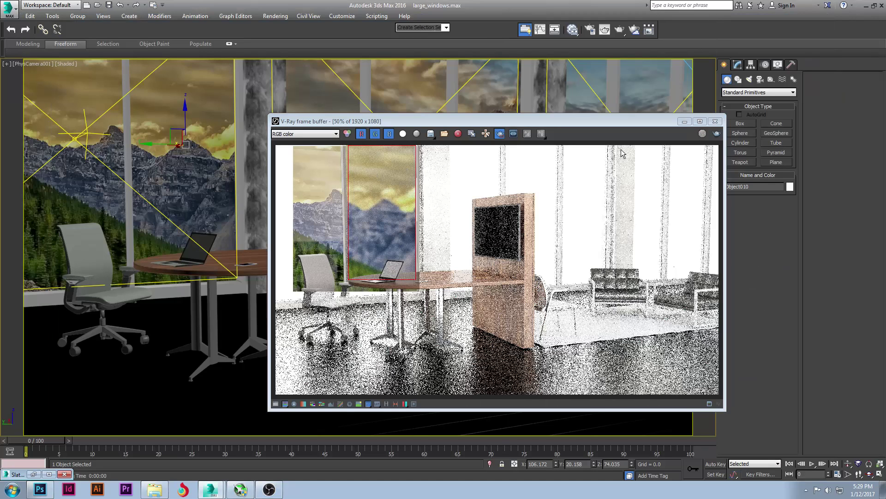
- Set the glass material's refraction glossiness to 0.93 and lighten its reflection color to gray with red, green and blue at 49
key(m)
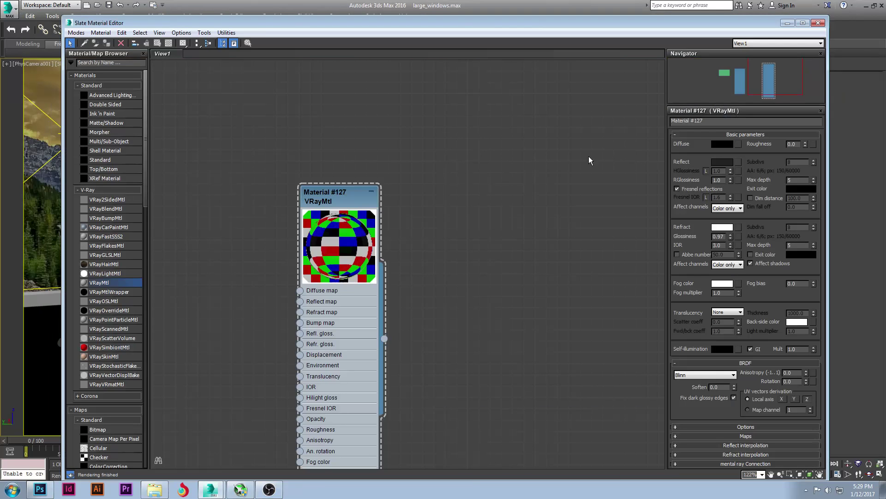
click(731, 238)
click(723, 162)
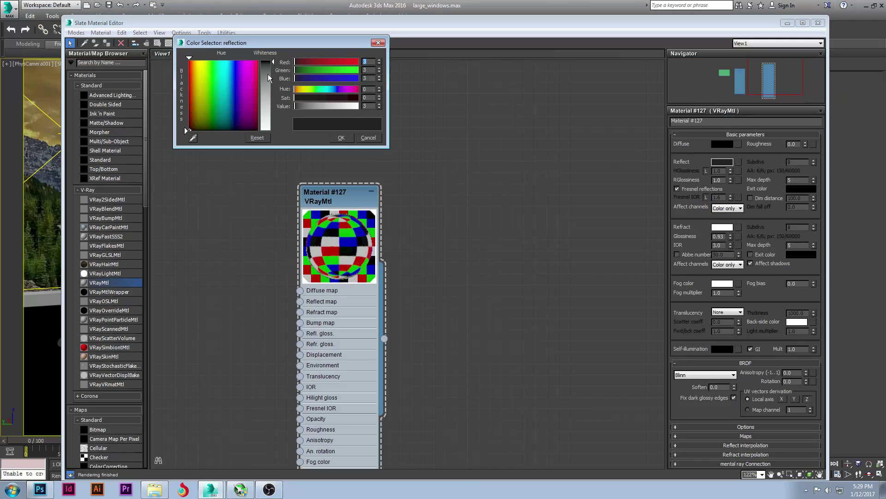
drag(269, 78, 269, 99)
click(342, 138)
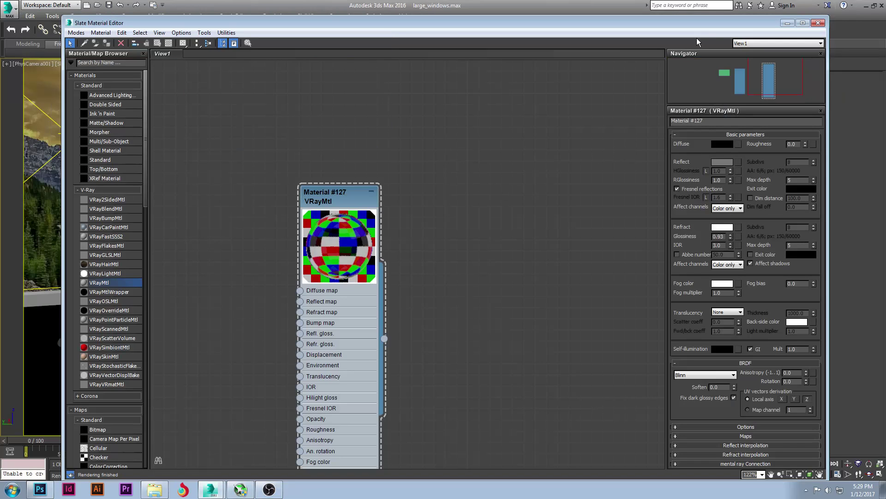
- Render the window region to check the lighter reflection color, stop the render and close the frame buffer
click(787, 23)
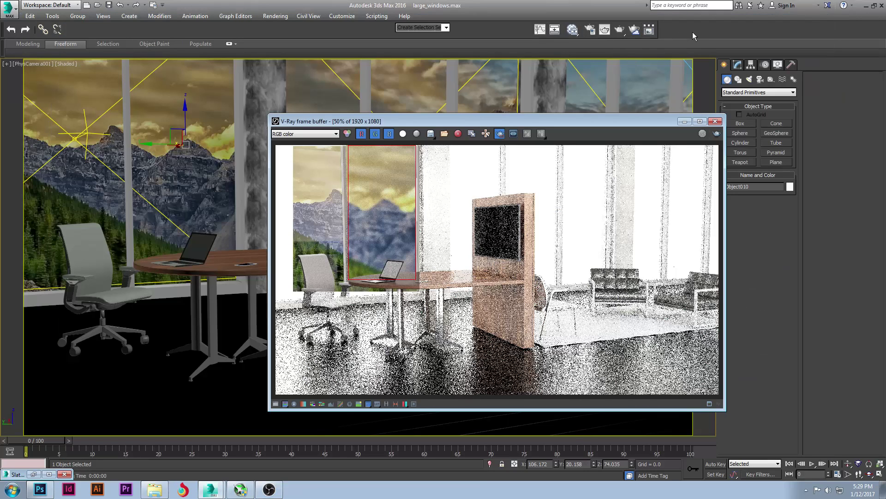
click(605, 30)
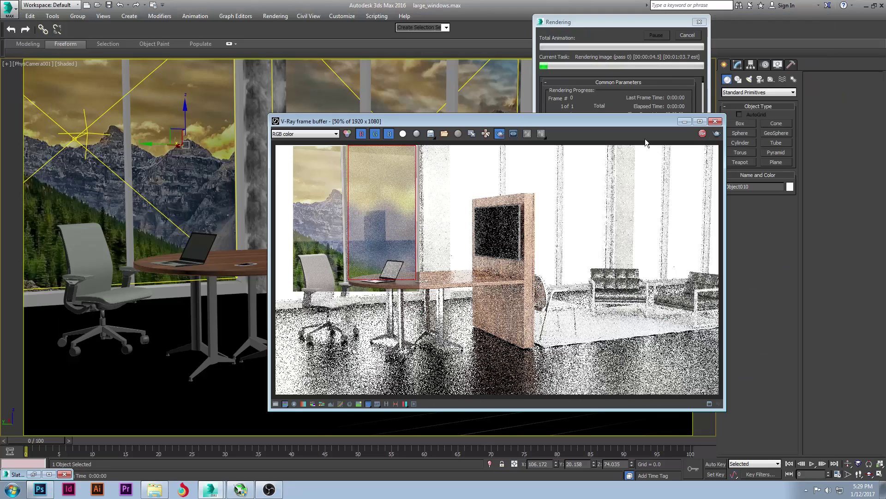
click(702, 134)
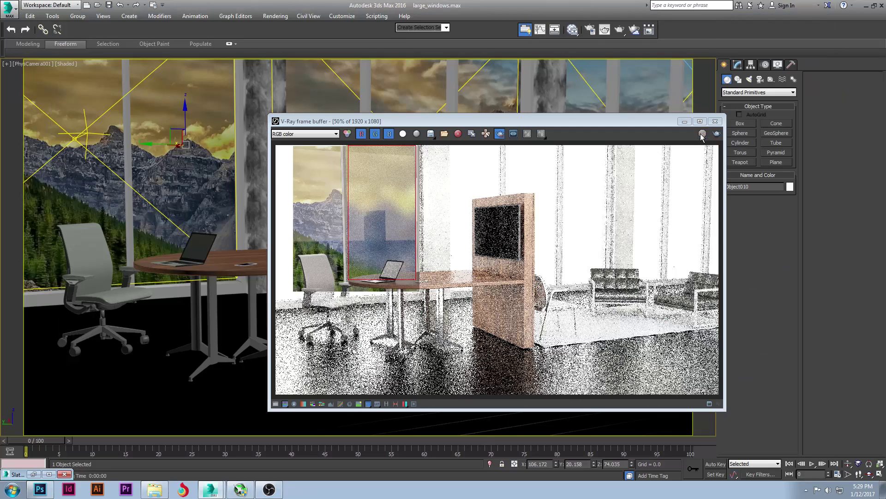
click(715, 121)
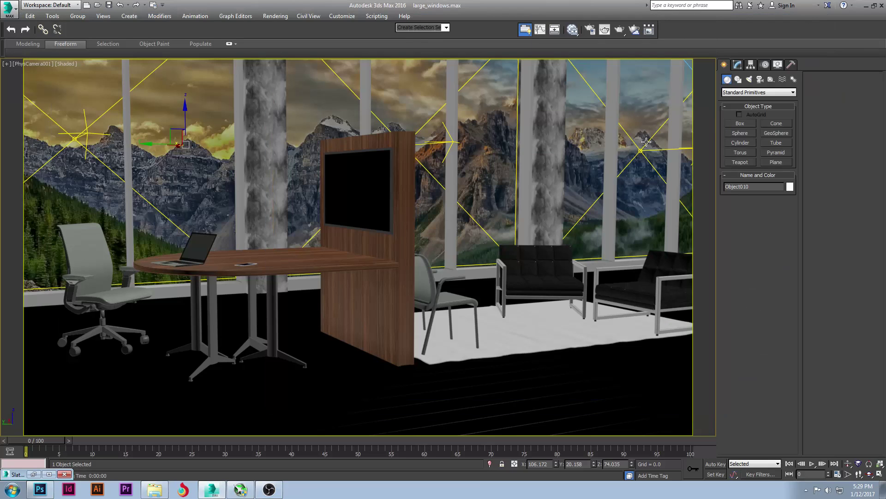
- Set the glass material's reflection color back to near-black with red, green and blue at 3
key(m)
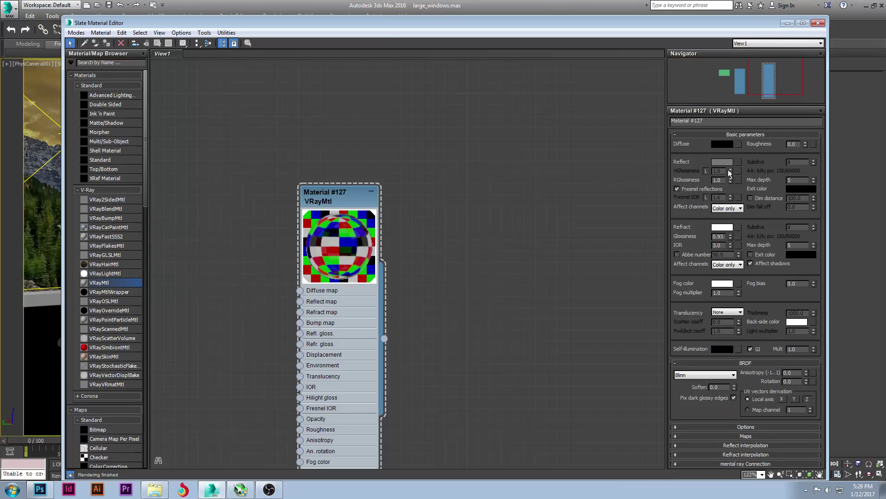
click(722, 163)
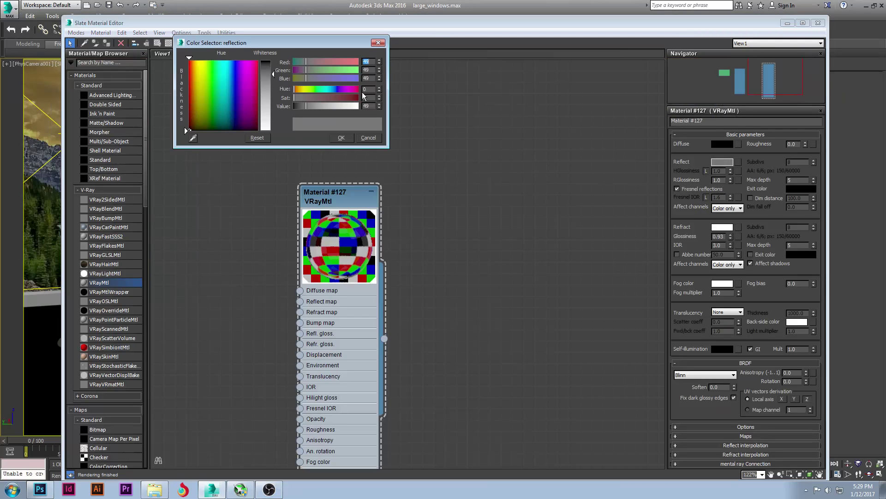
text(3)
key(Tab)
text(3)
key(Tab)
text(3)
key(Tab)
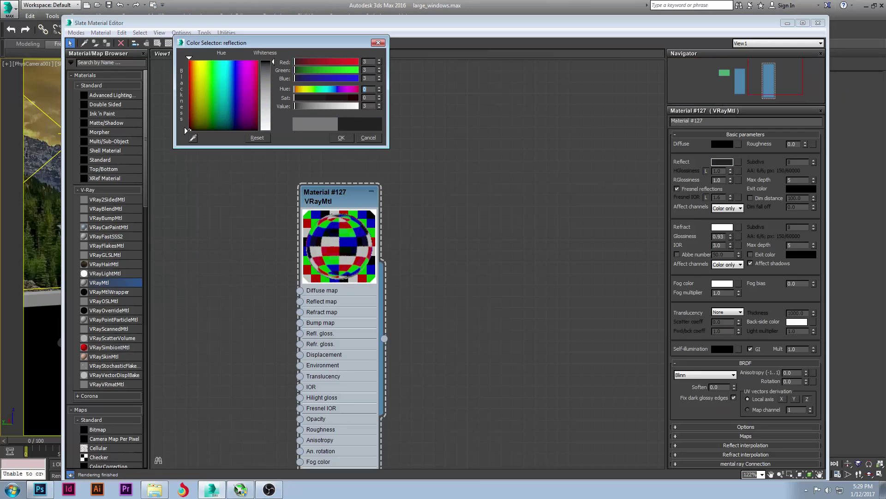
click(341, 138)
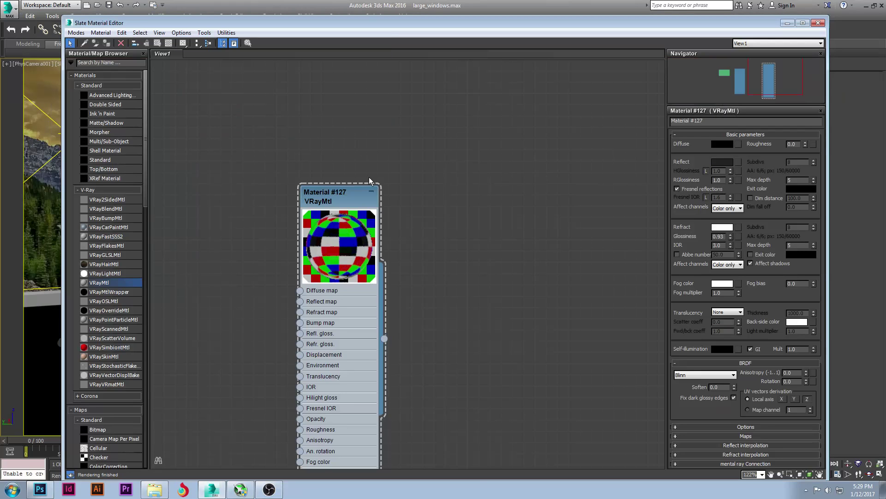
- Move the glass material node farther from the existing material node to make room for a map
middle_drag(371, 312, 471, 229)
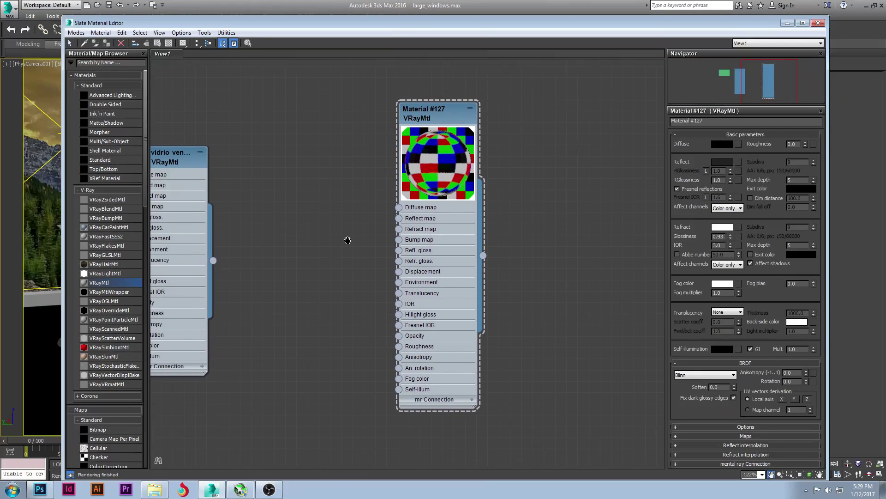
drag(418, 118, 552, 120)
middle_drag(552, 120, 470, 129)
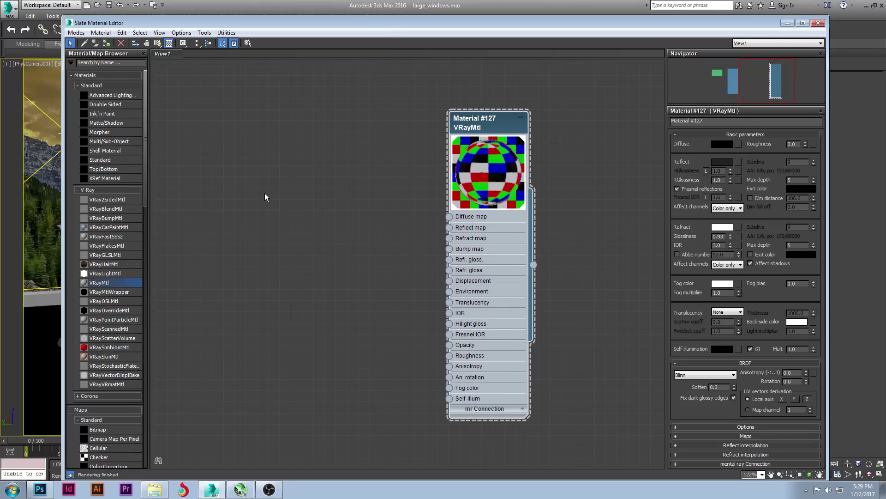
- Add a Bitmap map with the 1_024934_1 image and connect it to the glass material's bump map
right_click(266, 195)
mouse_move(297, 202)
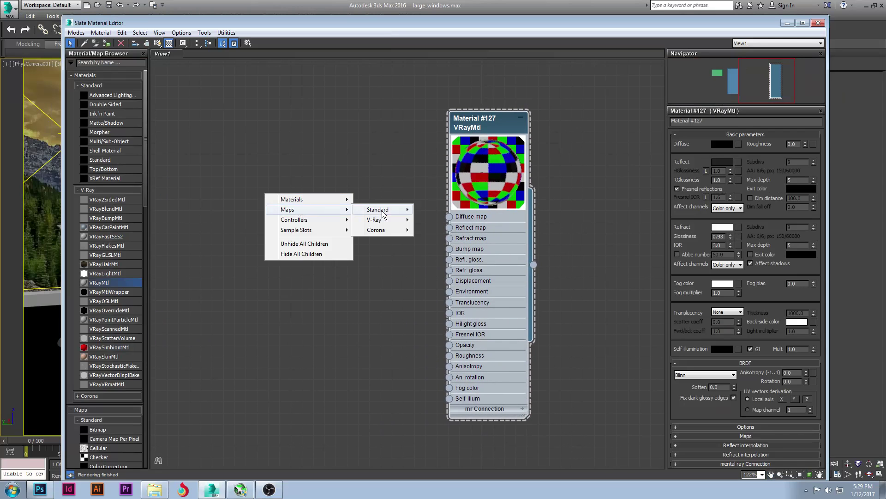
mouse_move(387, 214)
click(439, 162)
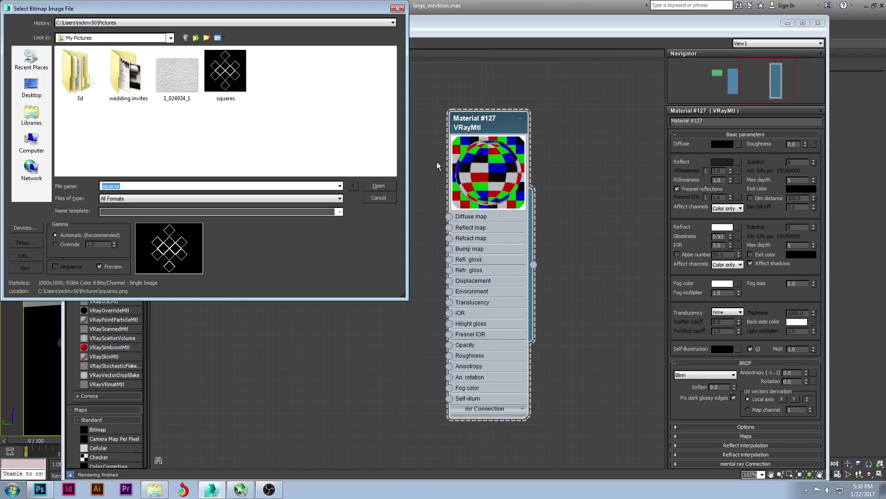
double_click(179, 83)
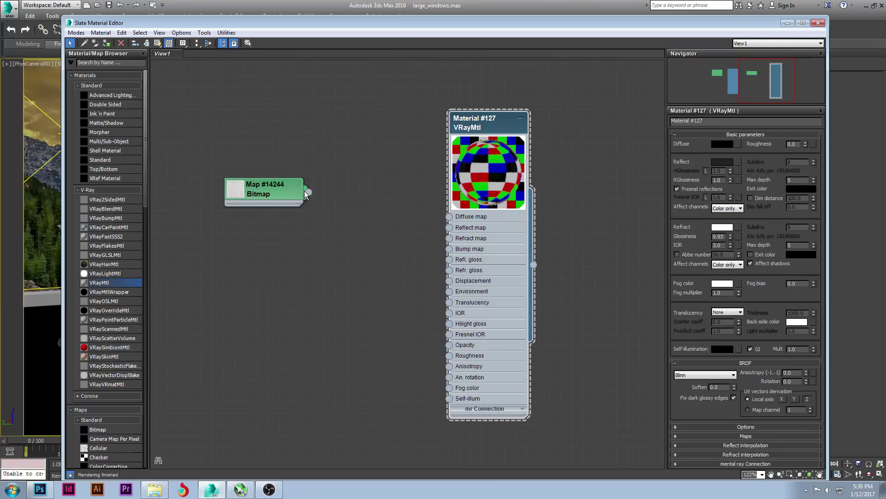
drag(307, 191, 449, 251)
- Add a second VRayMtl above the glass material and connect the same bitmap to its diffuse map
middle_drag(371, 101, 443, 225)
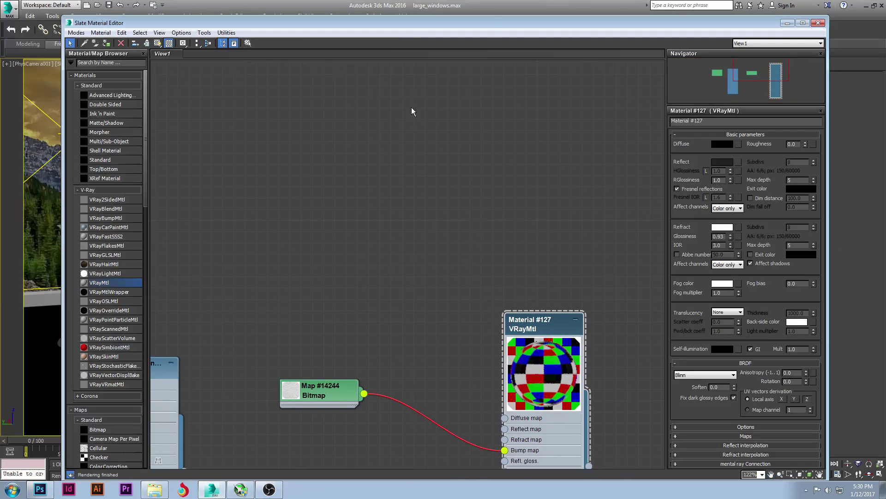
right_click(412, 99)
mouse_move(442, 107)
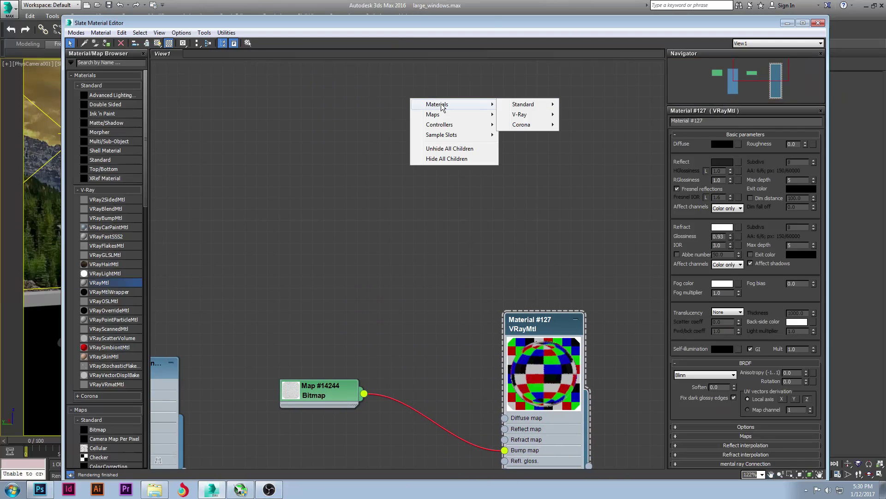
mouse_move(520, 114)
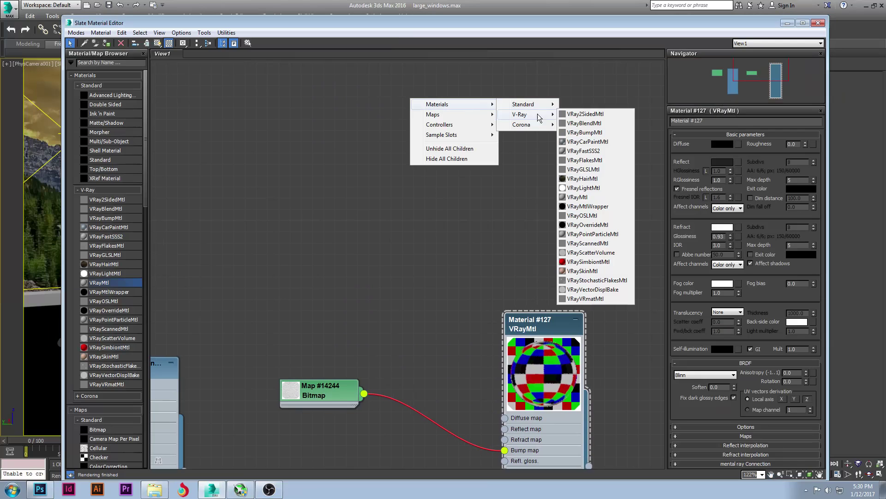
click(586, 198)
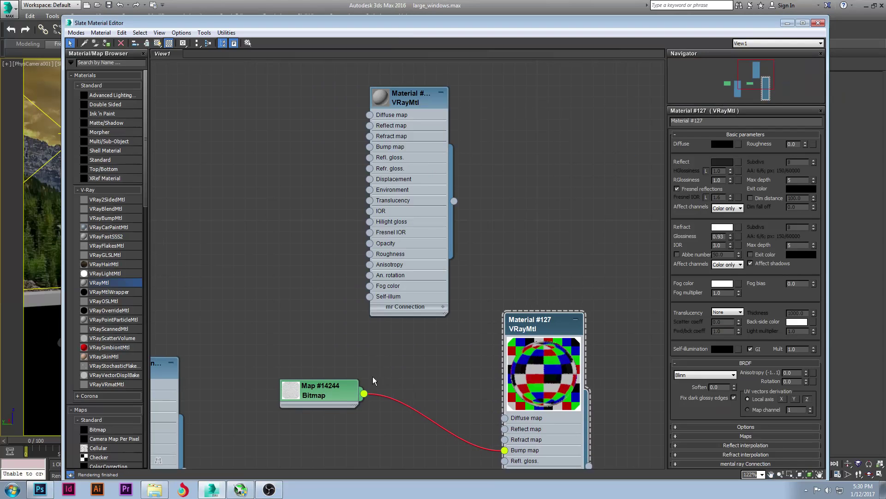
drag(363, 393, 370, 118)
- Assign the second VRayMtl to the window pane and show it as a realistic material in the viewport
drag(423, 23, 370, 203)
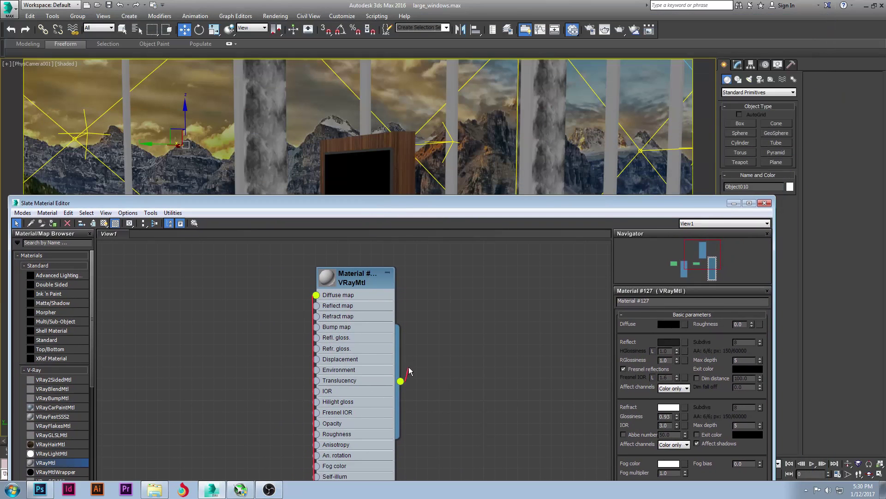
drag(400, 384, 196, 144)
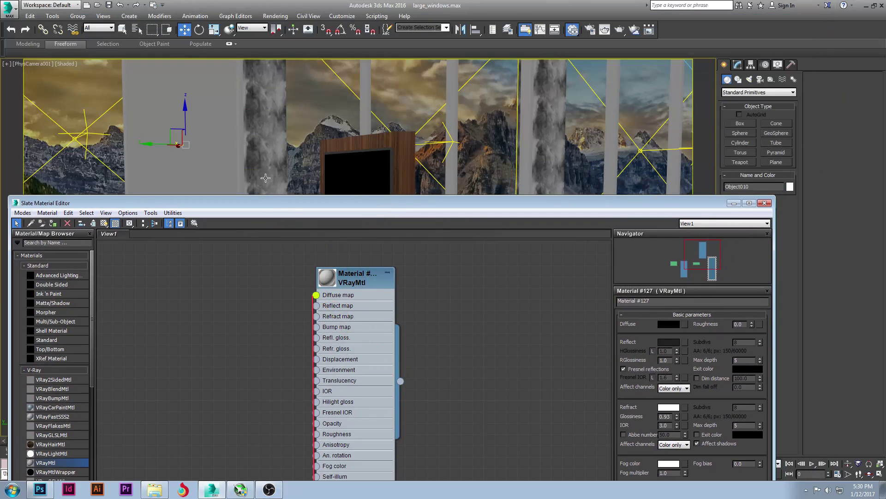
right_click(360, 279)
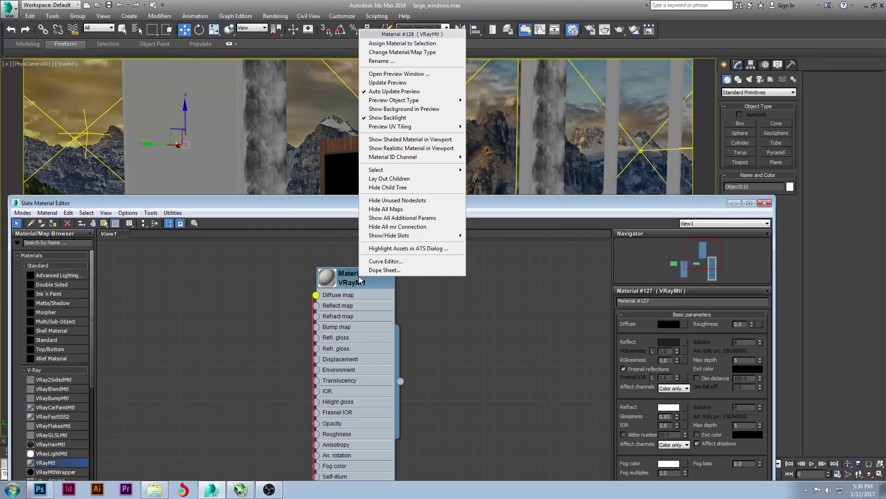
click(403, 148)
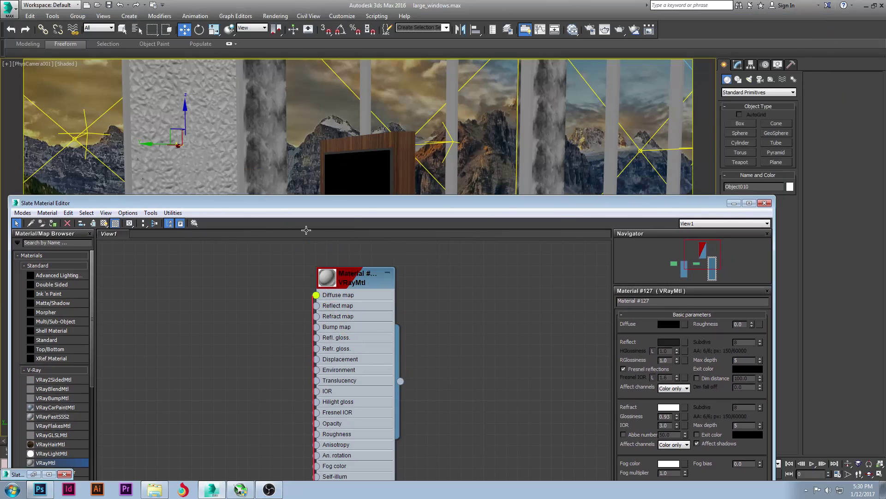
- Scale down the UVW Map gizmo on the window pane so the texture repeats at a smaller size
click(734, 204)
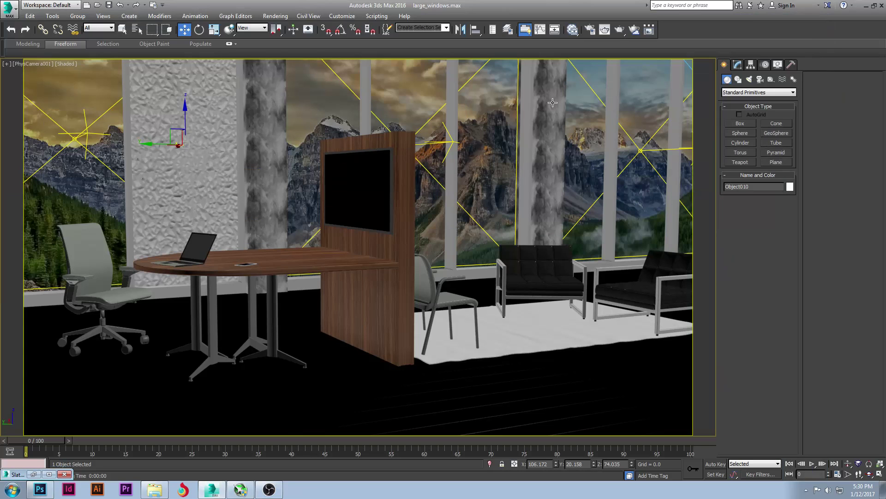
click(737, 64)
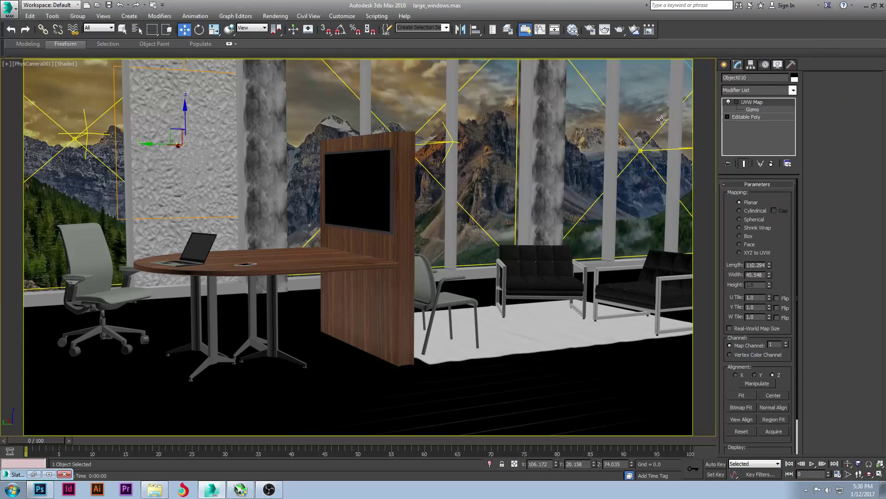
click(757, 110)
key(r)
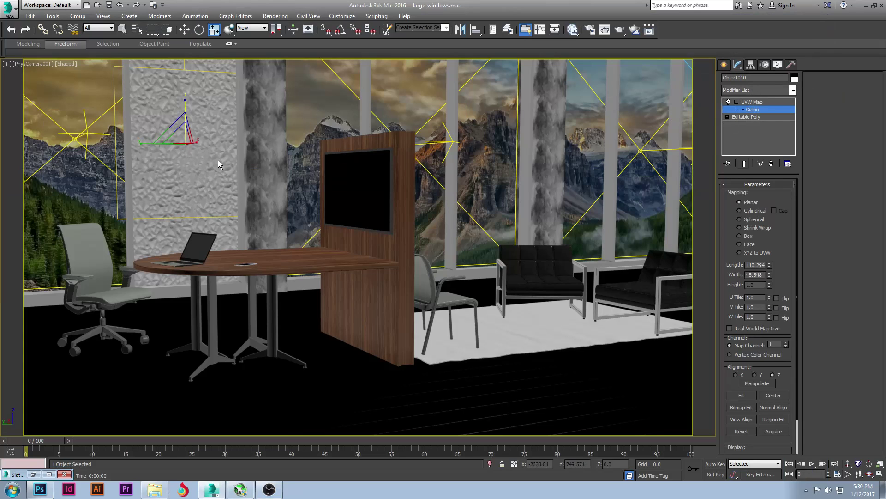
drag(182, 136, 193, 218)
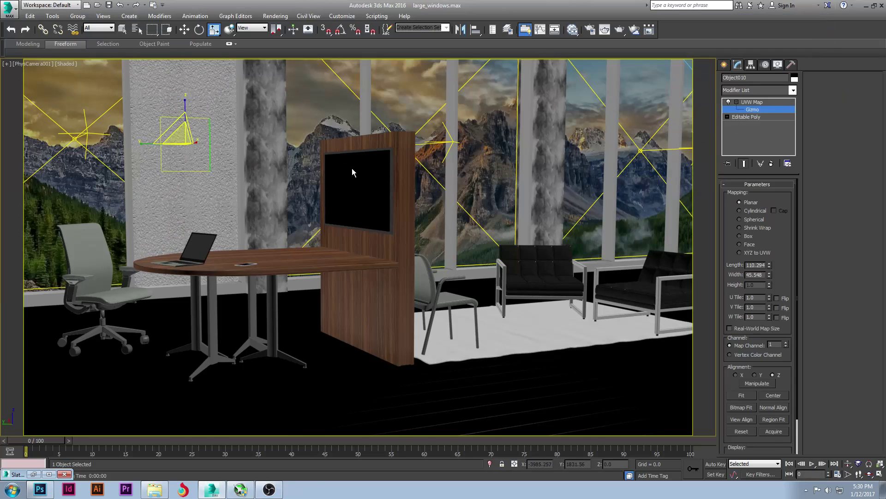
- Disconnect the bitmap from the second VRayMtl's diffuse map and assign the glass material back to the window pane
key(m)
drag(259, 263, 451, 347)
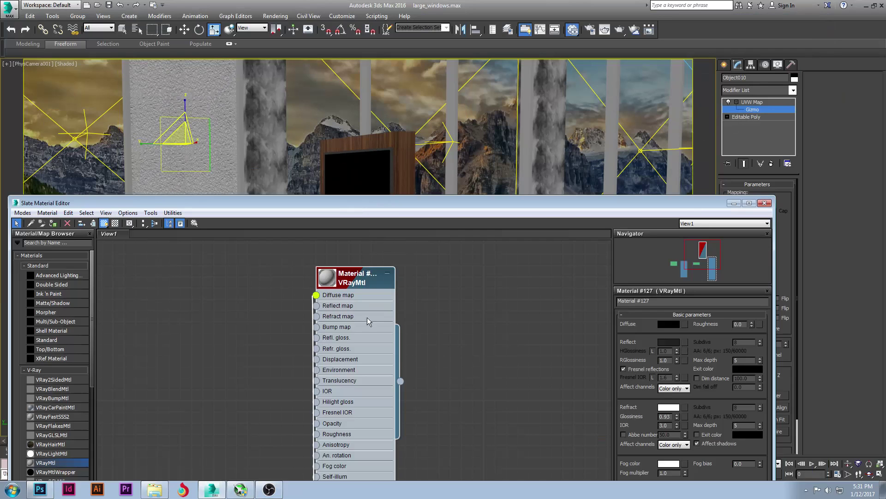
middle_drag(367, 317, 446, 234)
click(406, 388)
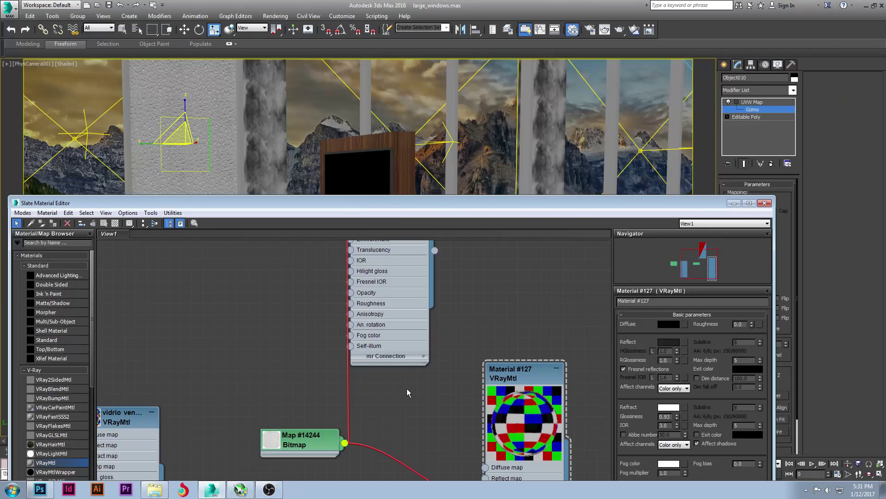
drag(314, 382, 386, 387)
key(Delete)
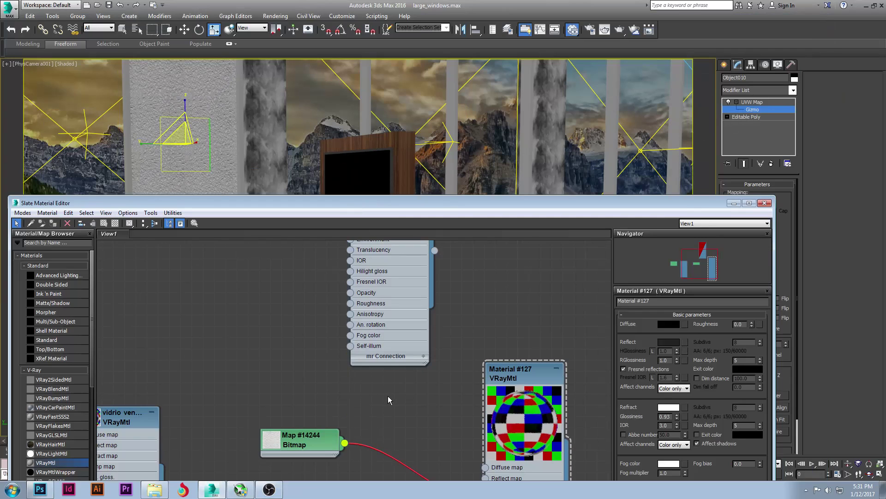
middle_drag(388, 395, 349, 274)
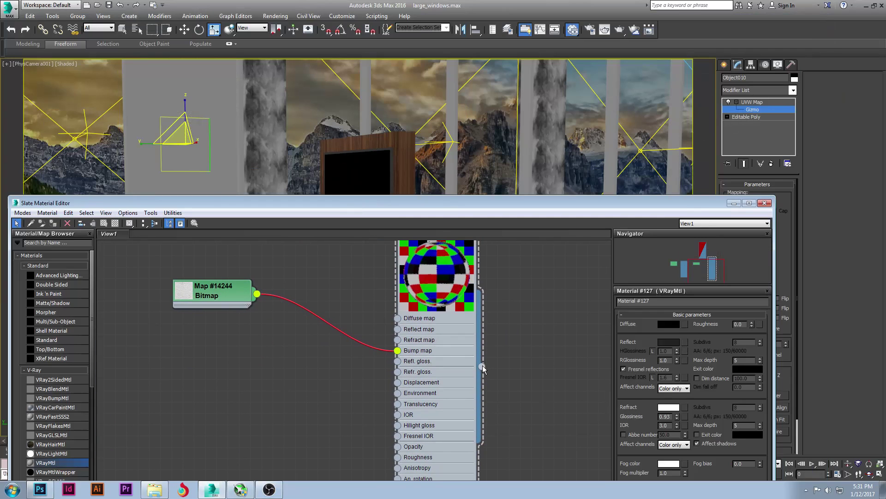
drag(482, 366, 206, 157)
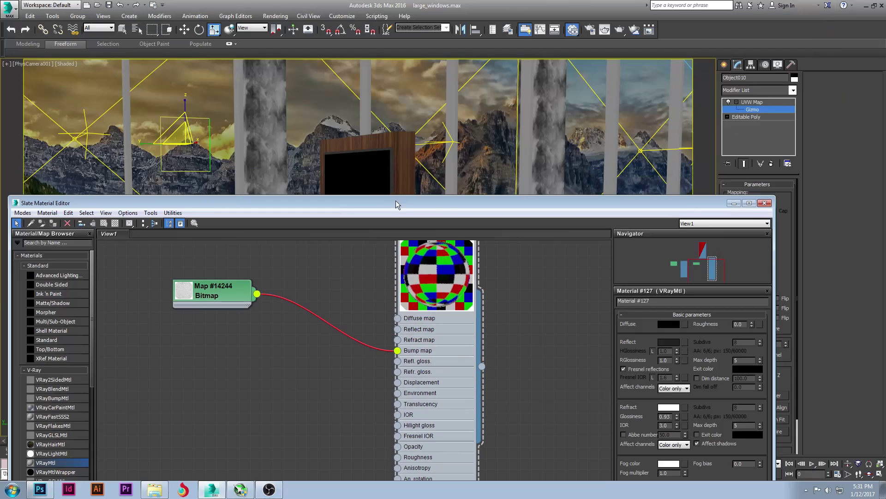
- Set the glass material's bump map amount to 5
drag(395, 203, 402, 65)
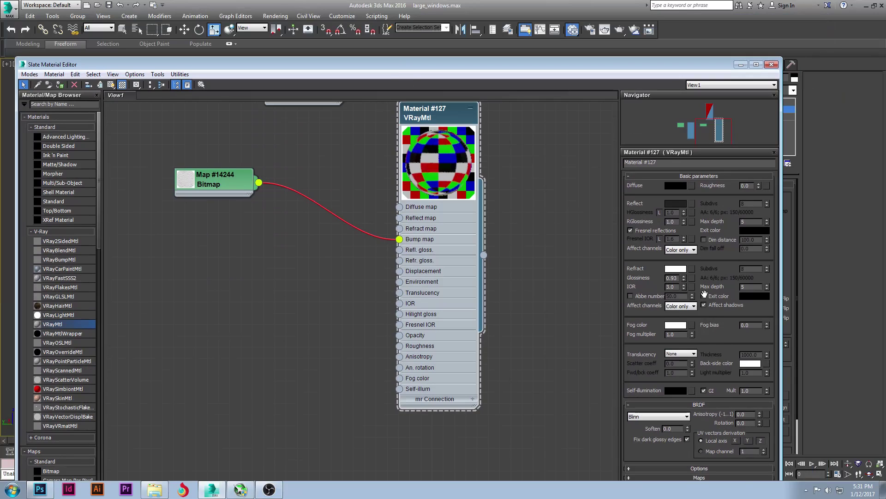
click(685, 476)
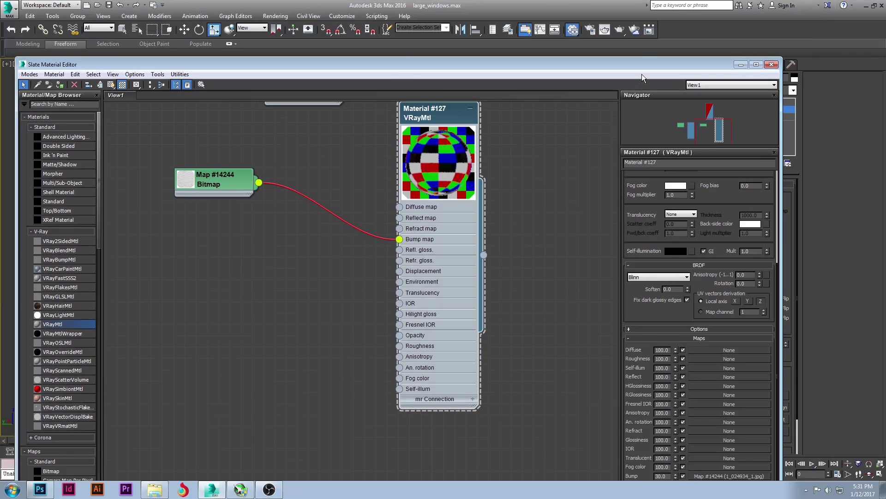
drag(639, 64, 647, 14)
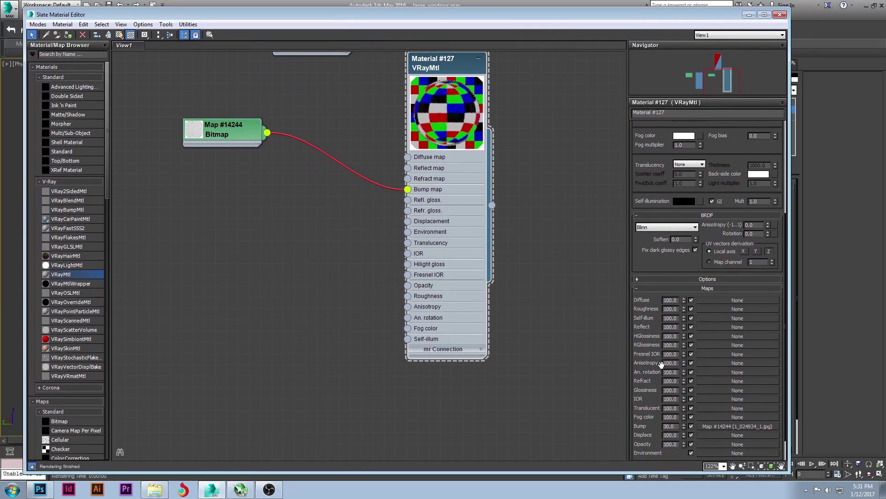
double_click(673, 426)
text(5)
key(Return)
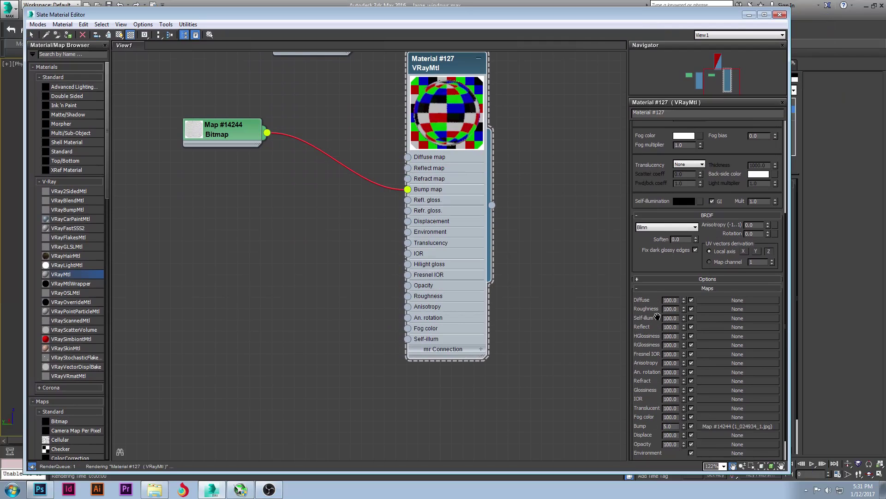
- Shrink the render region to a small rectangle inside the window pane, render it and examine the glass texture up close
click(748, 15)
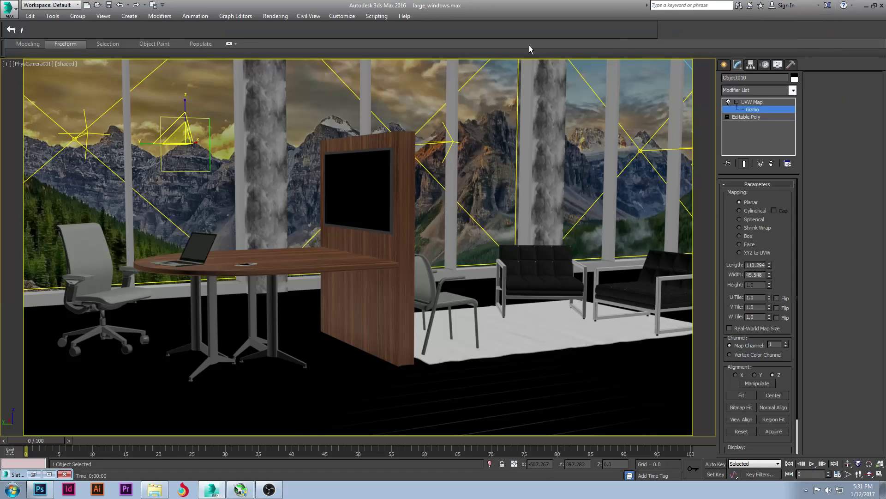
click(620, 30)
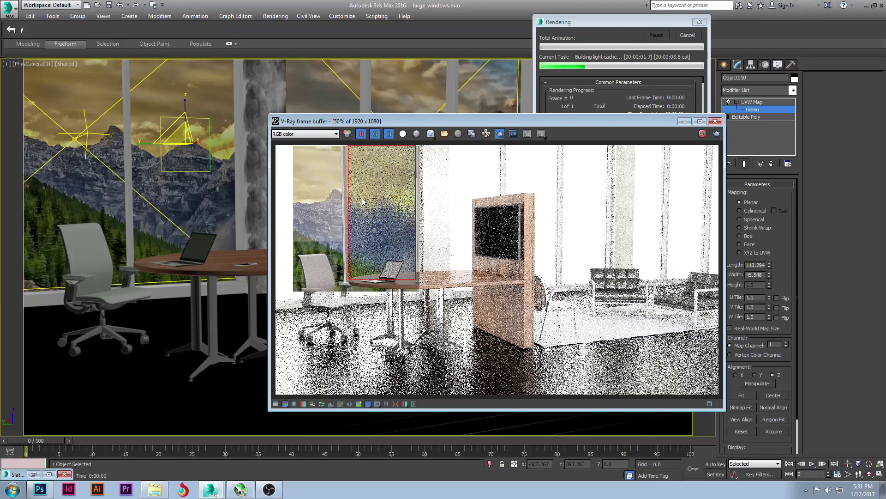
click(688, 35)
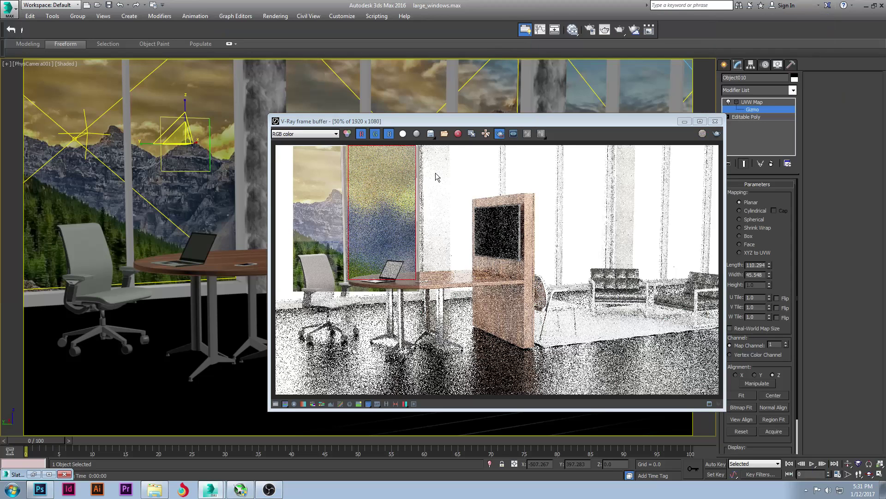
drag(356, 181, 403, 226)
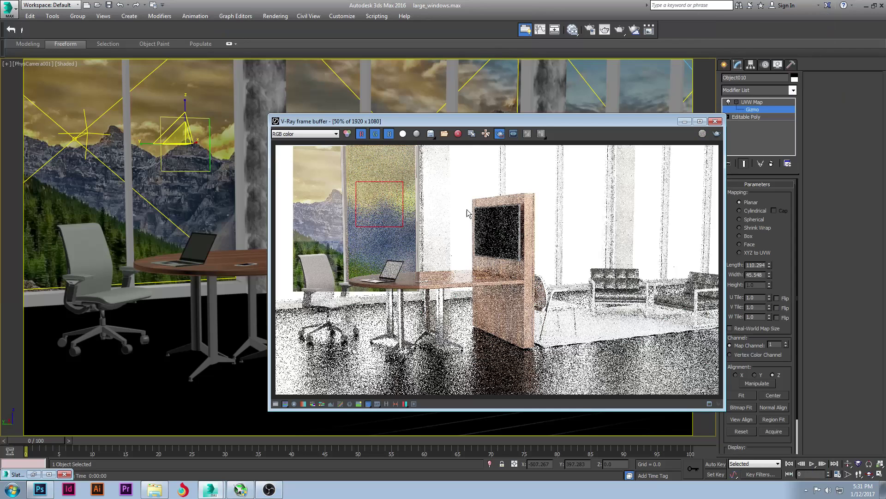
click(717, 134)
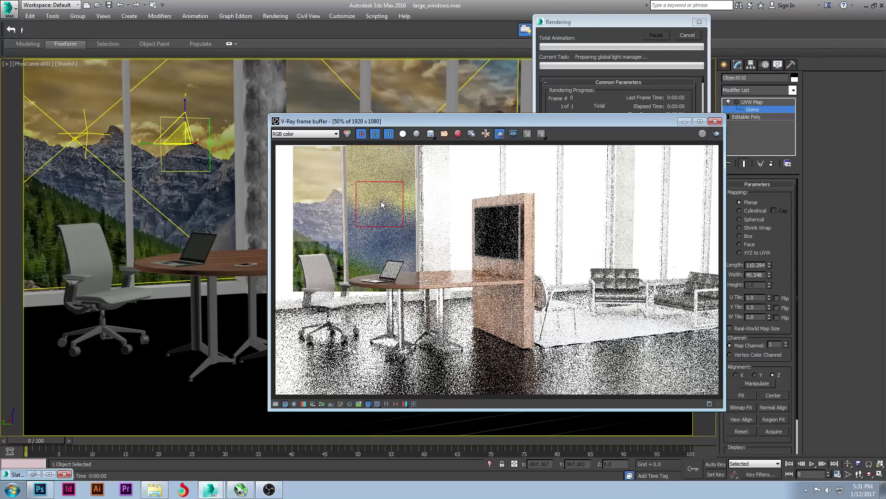
scroll(369, 218, up, 2)
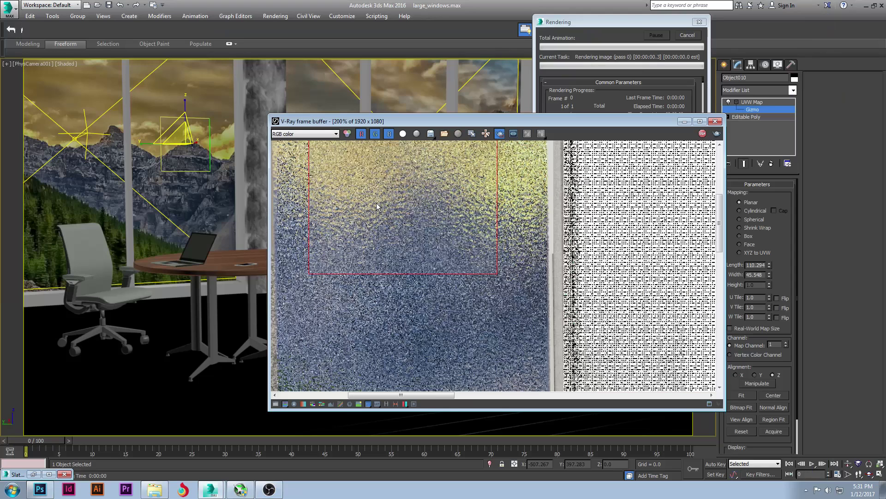
middle_drag(376, 203, 387, 249)
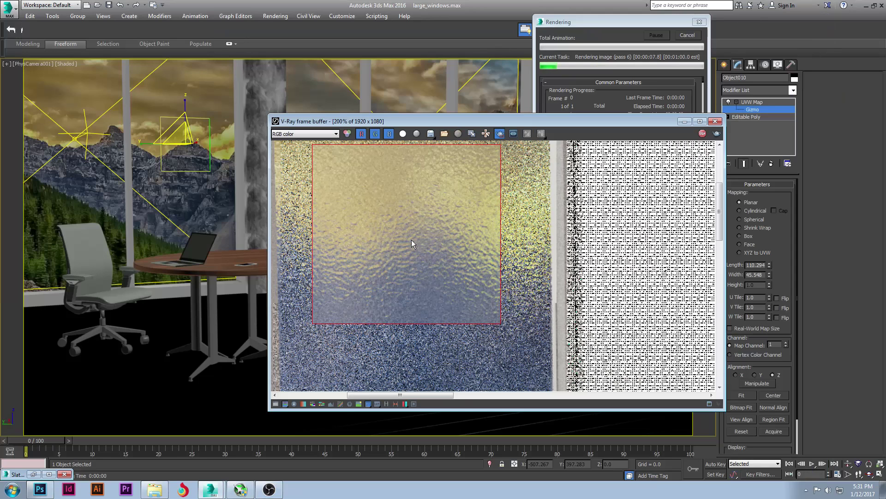
scroll(411, 240, down, 1)
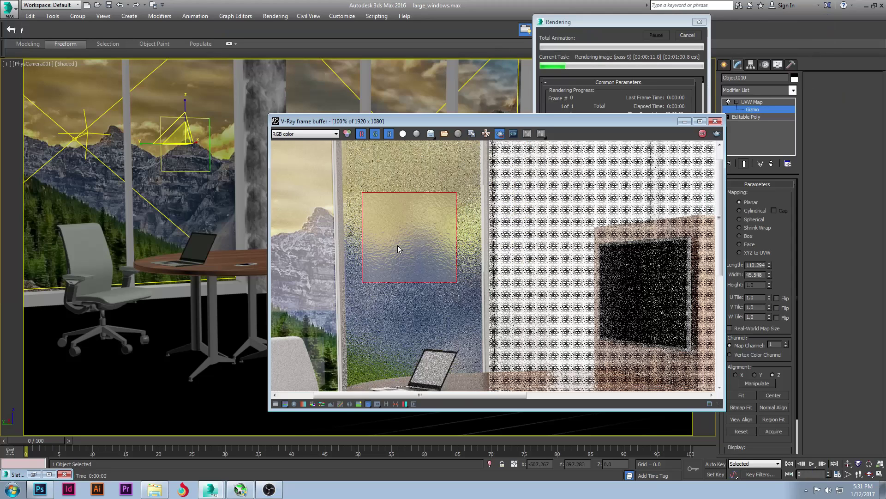
click(702, 133)
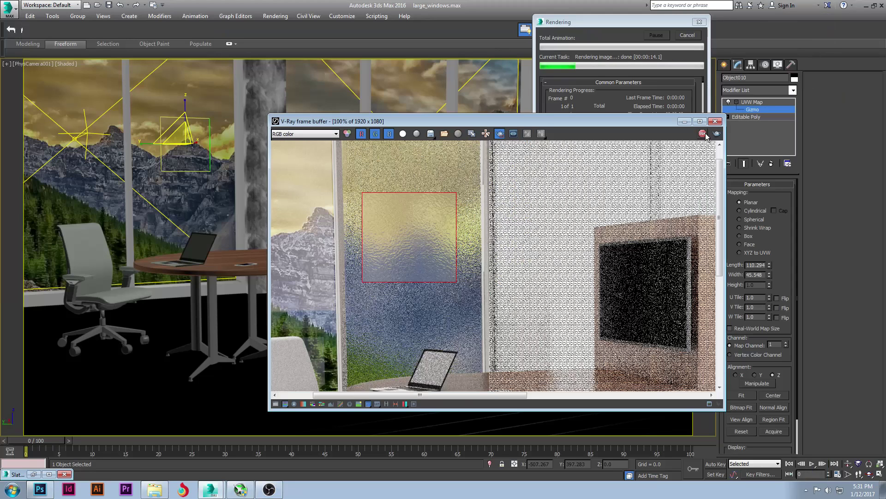
- Set the glass material's refraction glossiness to 0.96 and re-render the small region of the window pane
key(m)
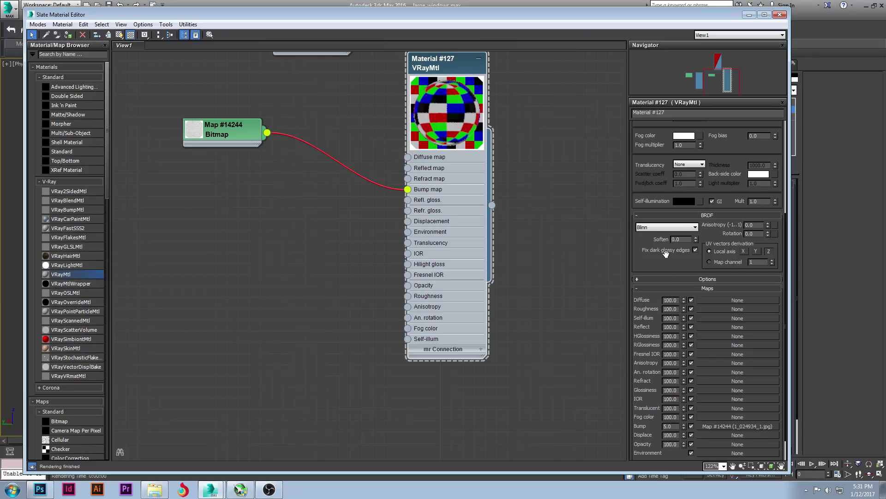
scroll(664, 267, down, 2)
scroll(661, 281, up, 2)
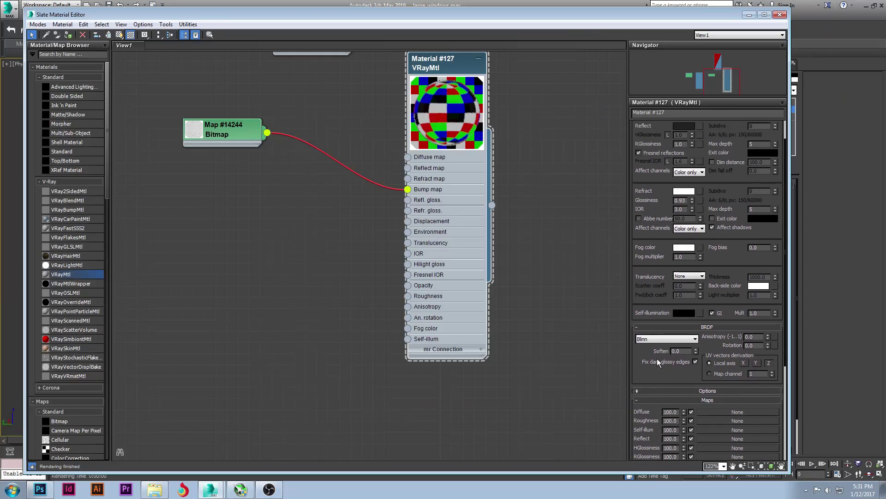
click(692, 199)
click(748, 16)
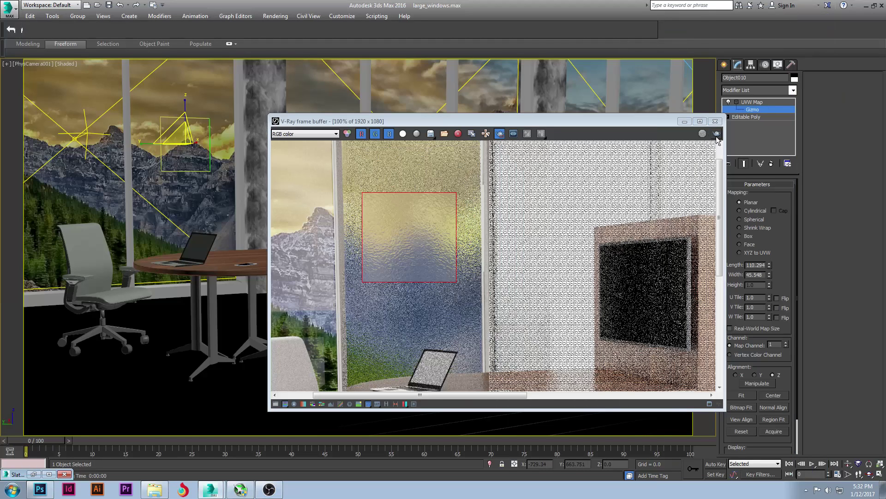
click(716, 134)
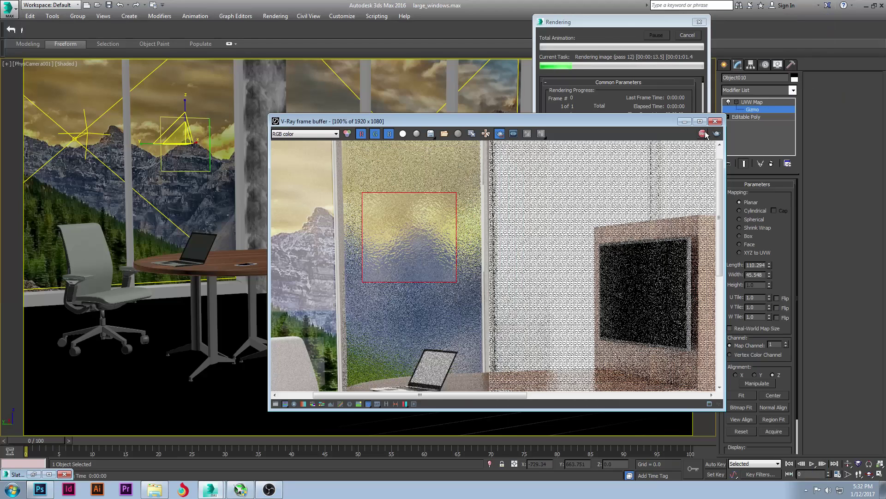
click(703, 133)
- Delete the bitmap node connected to the glass material's bump map
key(m)
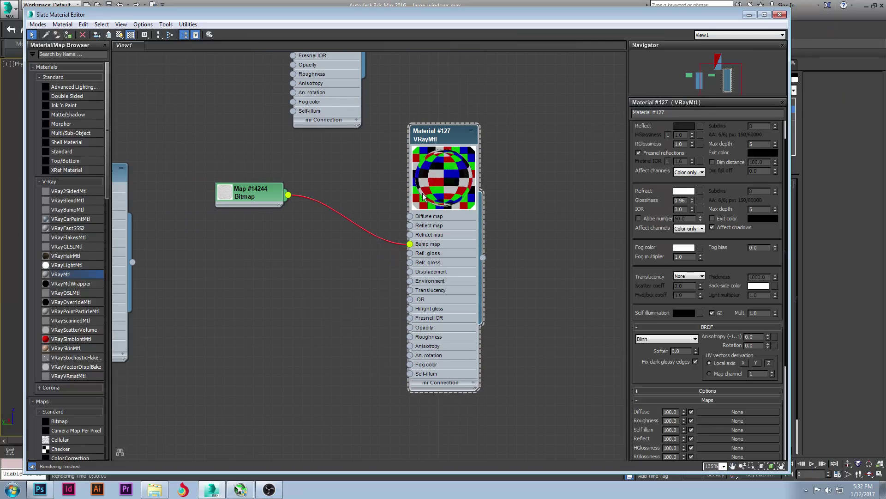
scroll(458, 200, down, 2)
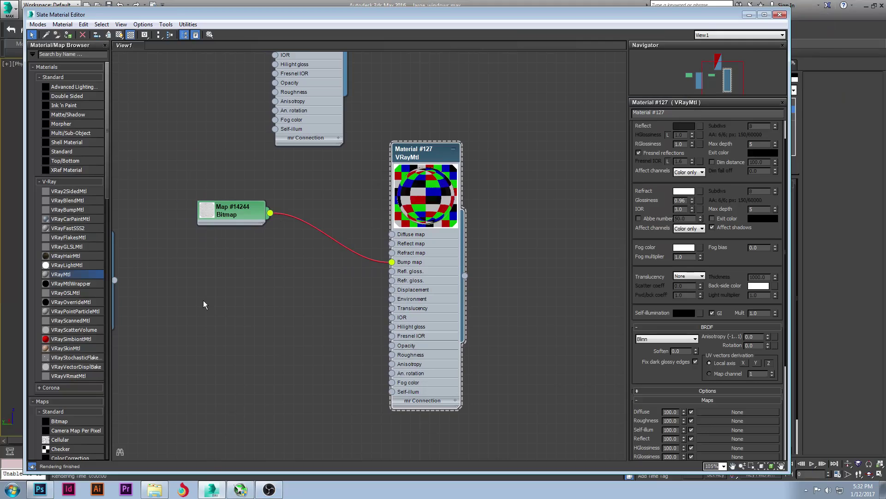
key(Delete)
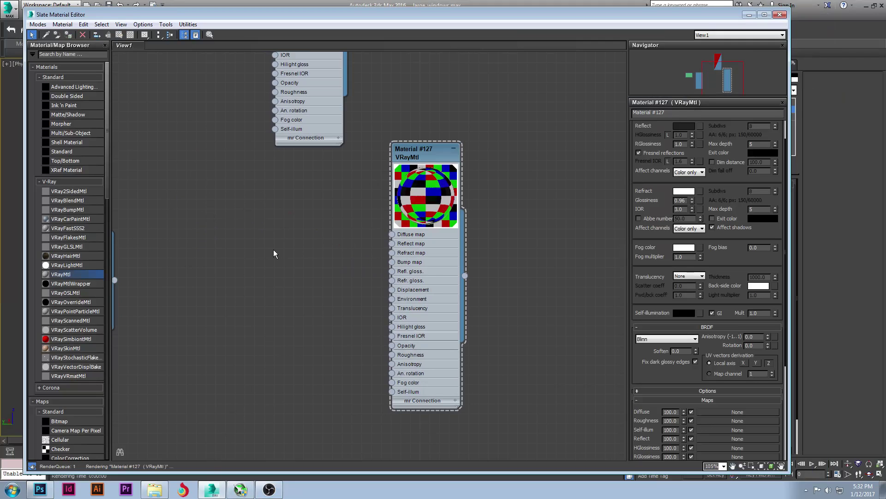
- Add a standard Bitmap map node using the squares image, previewing the picture at full size before loading it
right_click(220, 215)
mouse_move(247, 229)
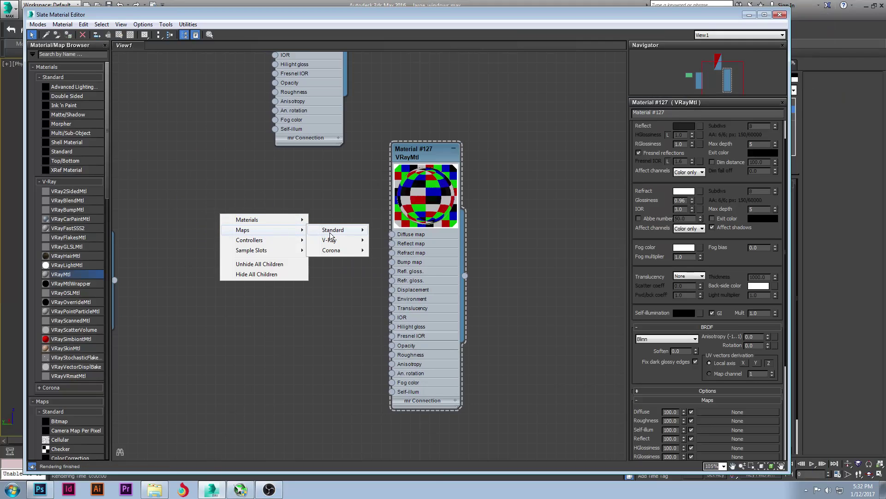
mouse_move(332, 230)
click(391, 160)
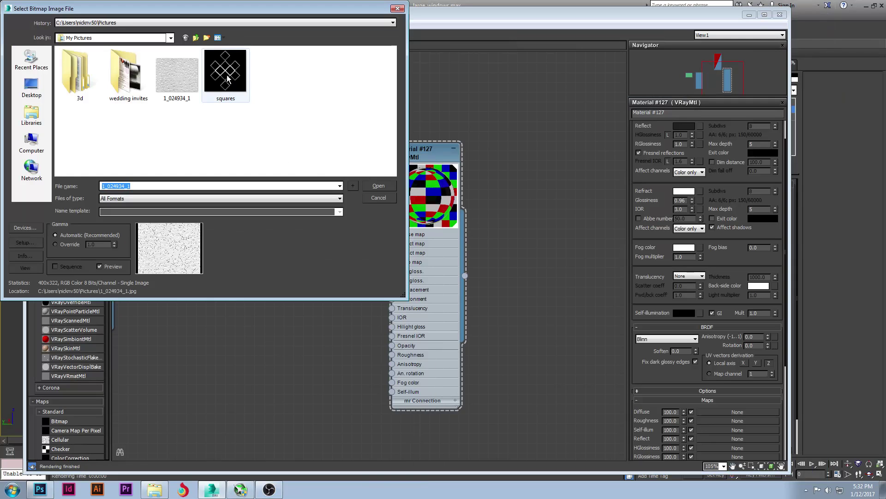
click(228, 78)
right_click(227, 76)
click(248, 98)
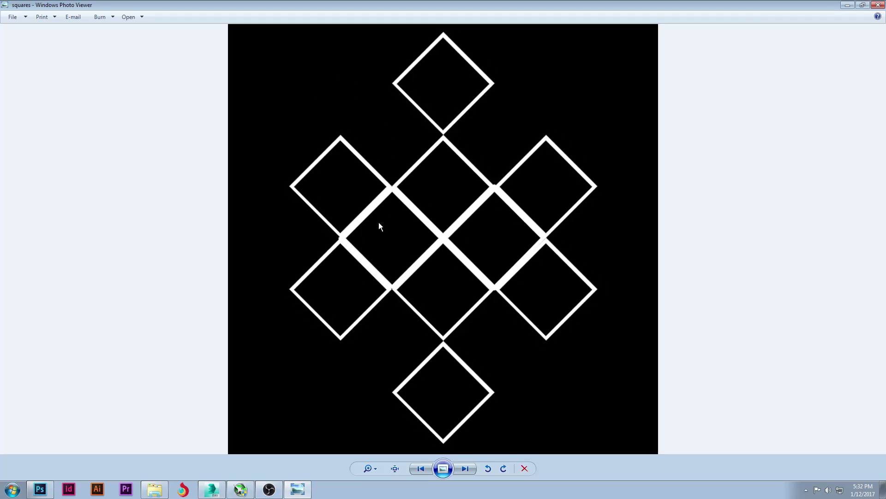
click(878, 5)
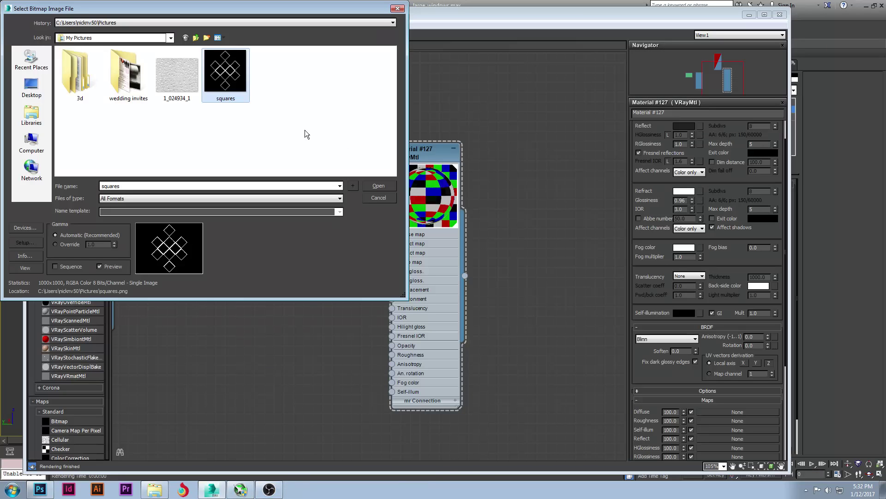
double_click(232, 69)
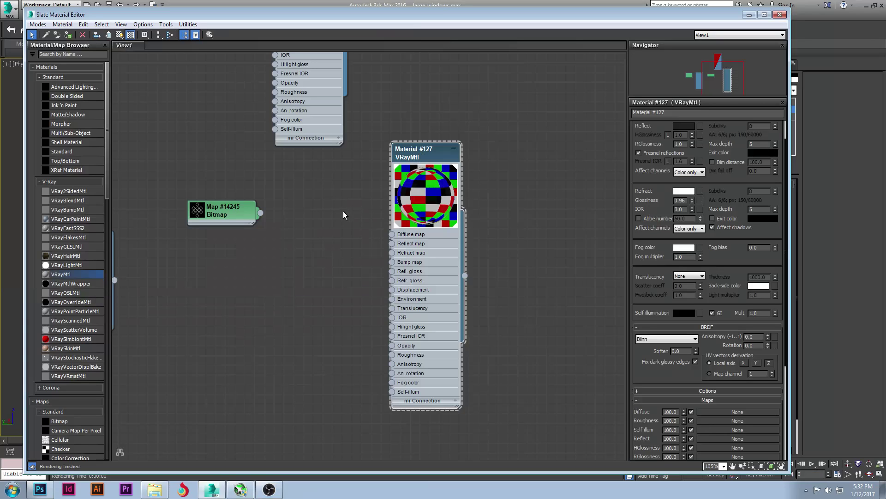
- Connect the squares bitmap to the refraction glossiness input of the glass material
drag(261, 213, 326, 225)
click(273, 222)
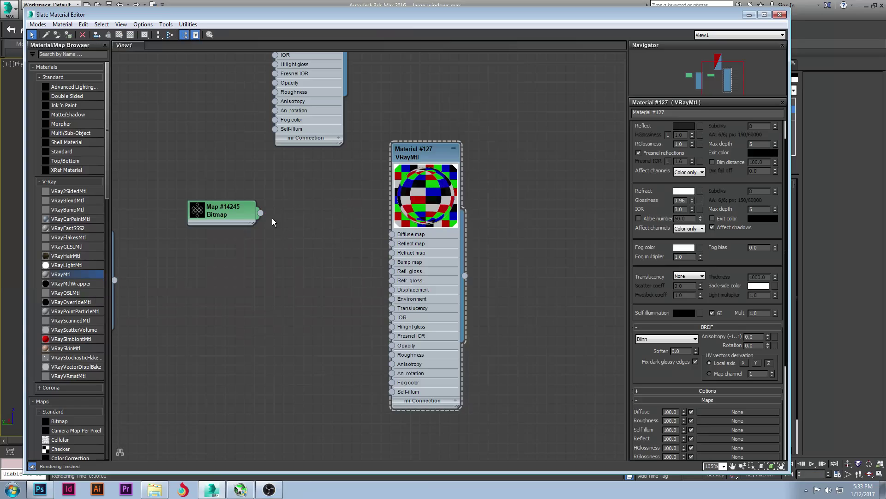
drag(261, 213, 700, 203)
click(387, 270)
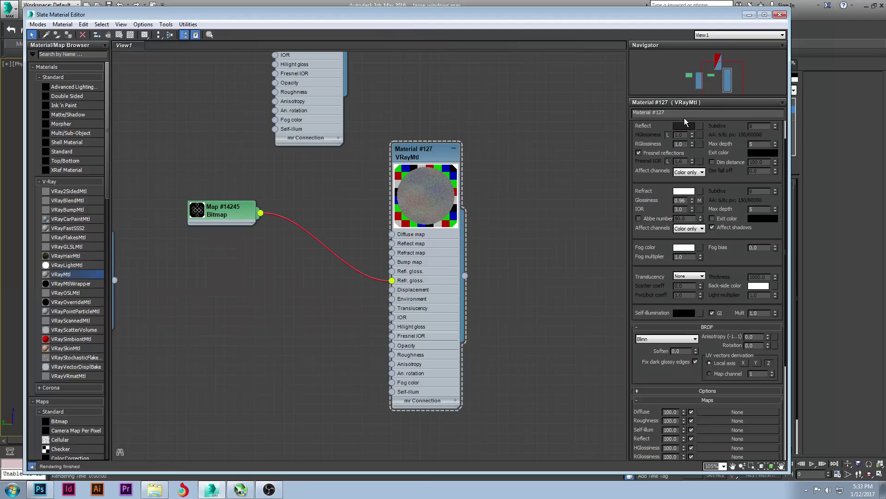
- Test-render the small region of the window pane with the squares bitmap driving glossiness, then stop and close the render
click(749, 15)
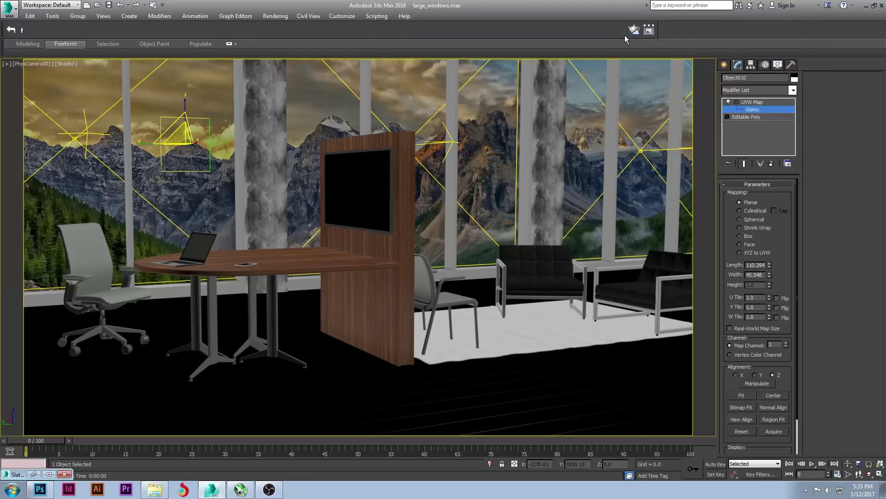
click(617, 30)
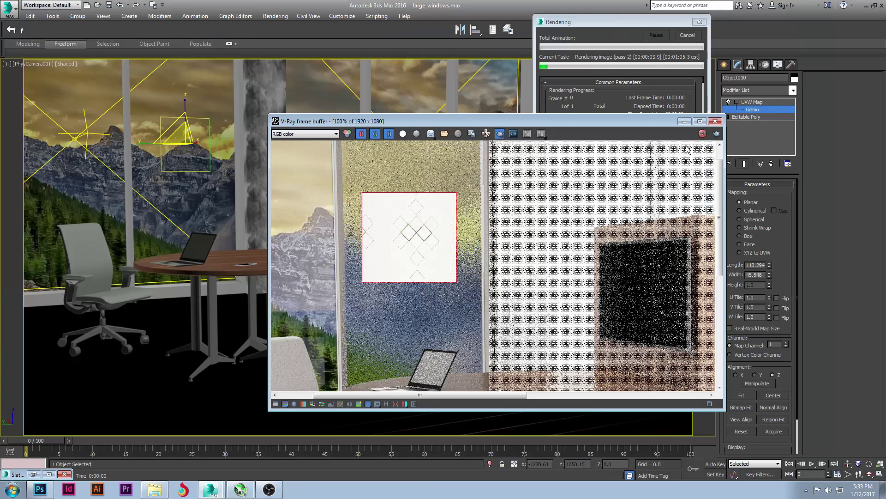
click(688, 36)
click(715, 121)
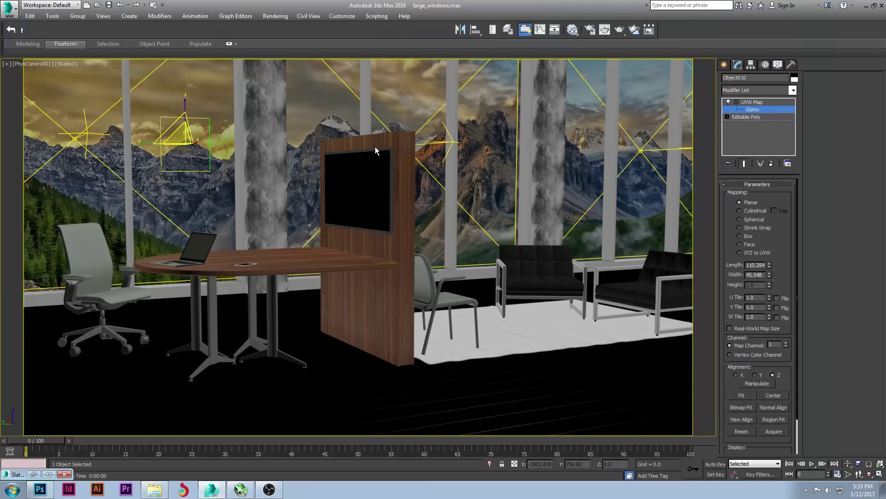
- Connect the squares bitmap to the diffuse map of the plain V-Ray material and assign that material to the window pane
key(m)
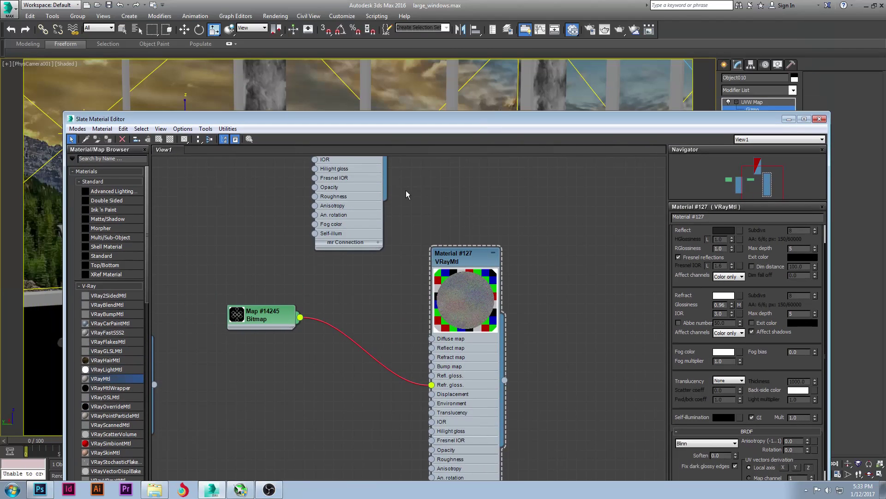
middle_drag(312, 368, 311, 427)
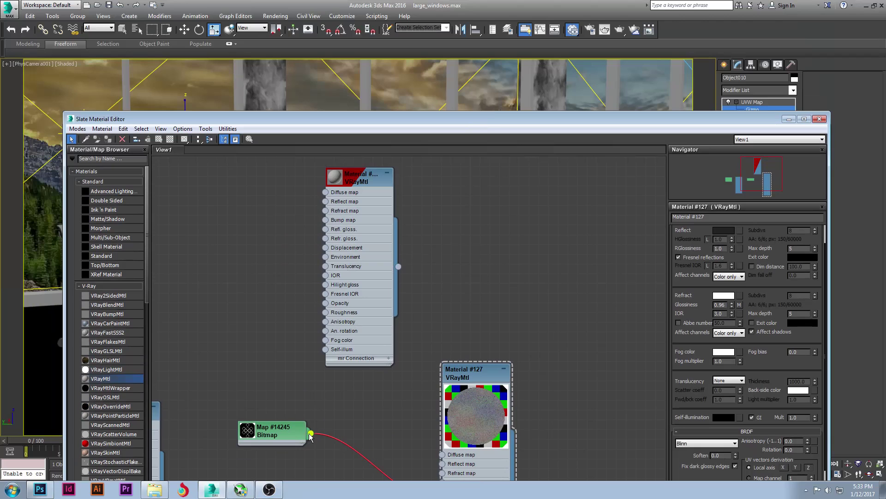
drag(311, 433, 326, 192)
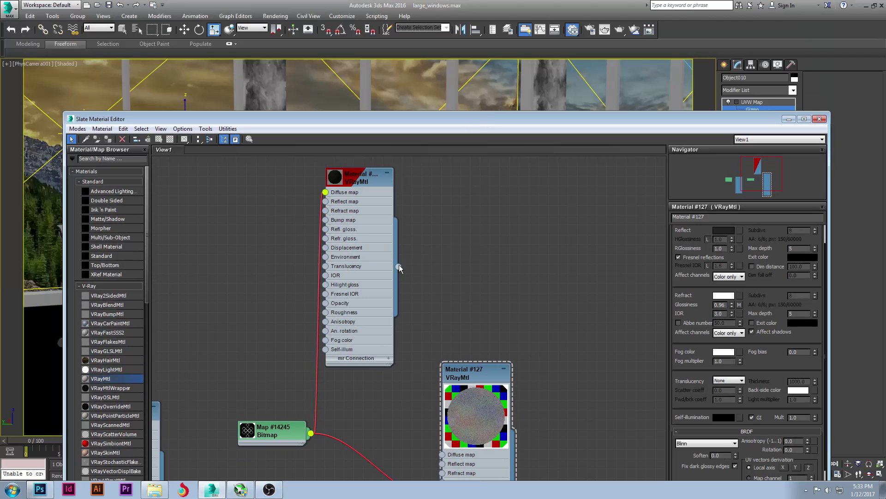
drag(366, 240, 199, 83)
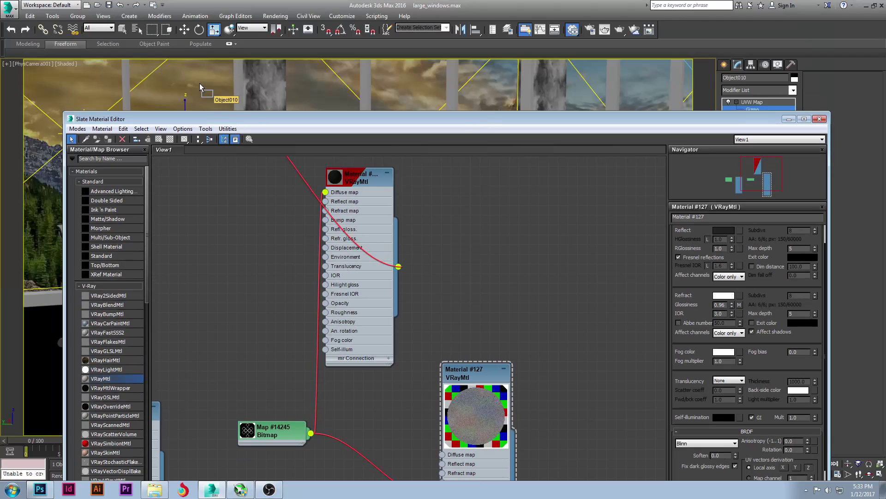
- Scale up the pane's UVW Map gizmo so the diamond pattern spans most of the pane's width
click(789, 119)
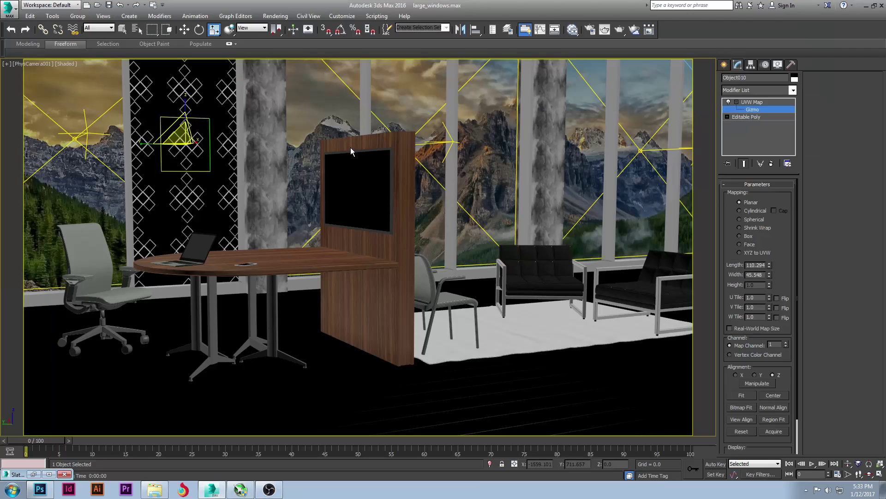
drag(181, 137, 120, 52)
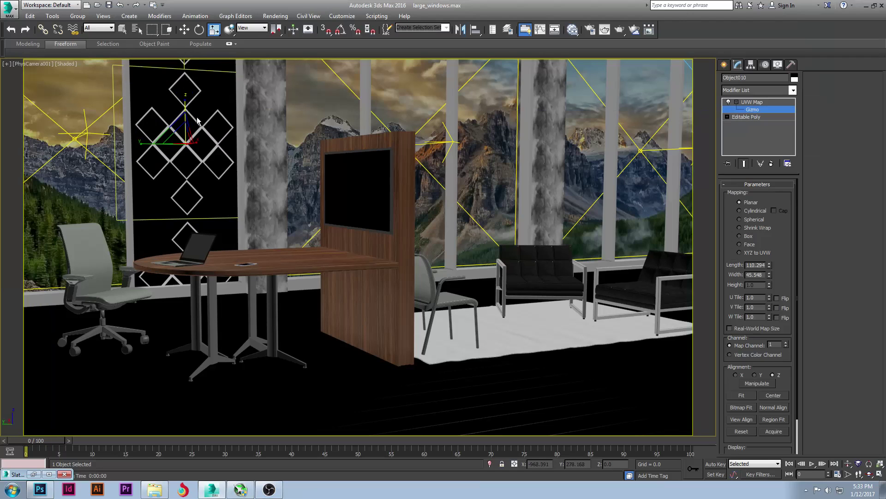
- Remove the bitmap's diffuse connection from the plain material and reassign the glass material to the window pane
key(m)
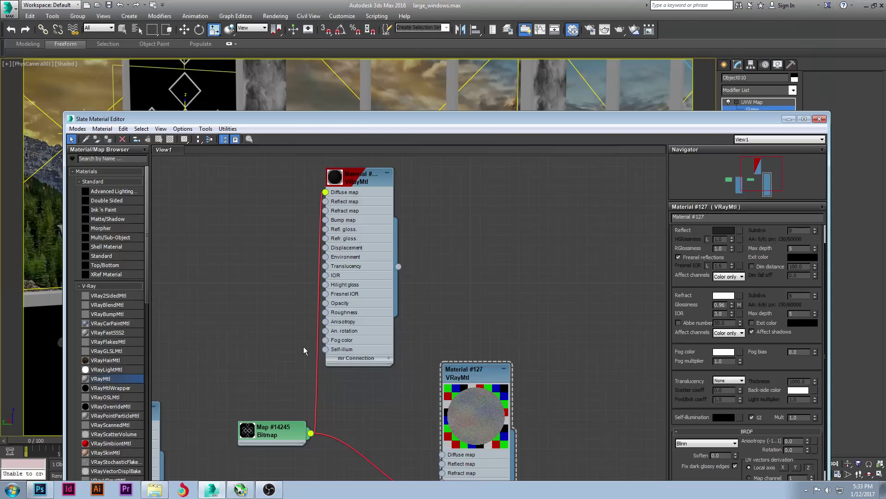
drag(351, 393, 352, 391)
key(Delete)
middle_drag(359, 367, 365, 211)
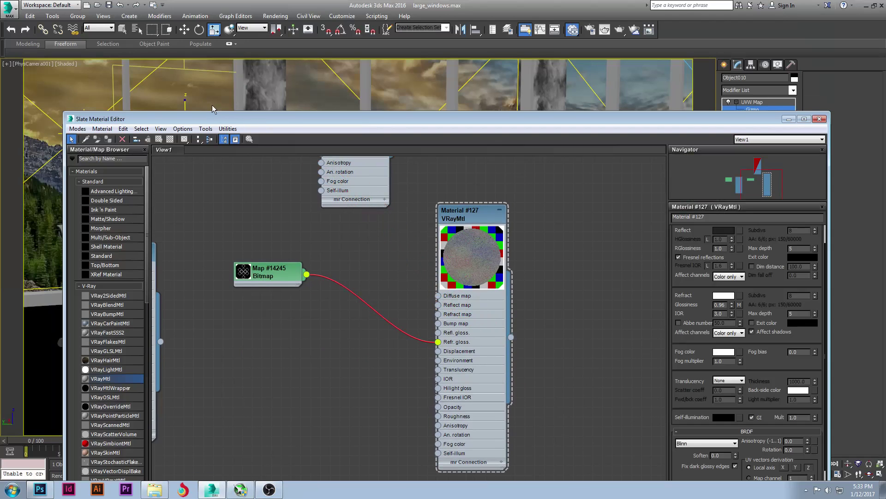
drag(288, 122, 271, 33)
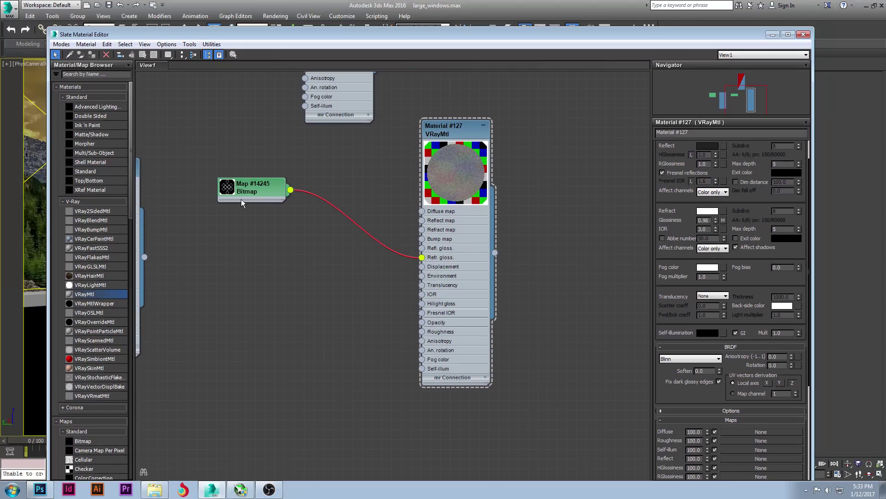
- Enable the color map in the squares bitmap's output settings and raise the curve's start point to 0.834
double_click(257, 189)
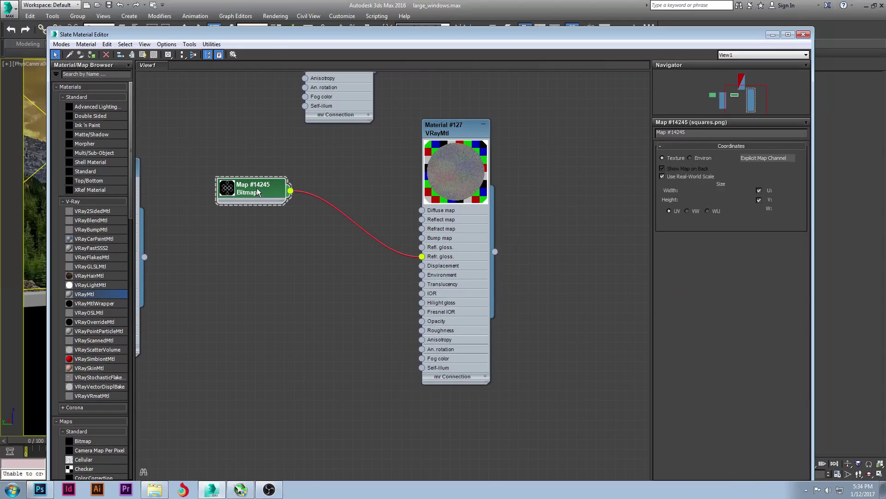
click(731, 396)
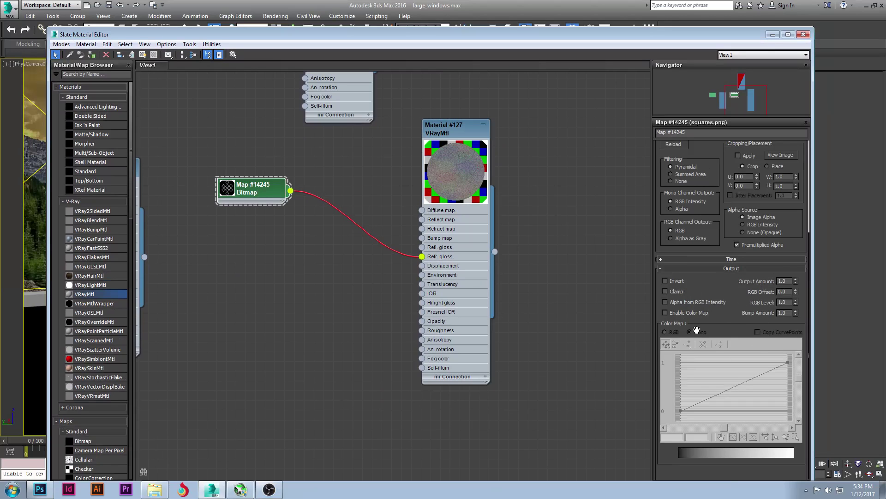
click(689, 313)
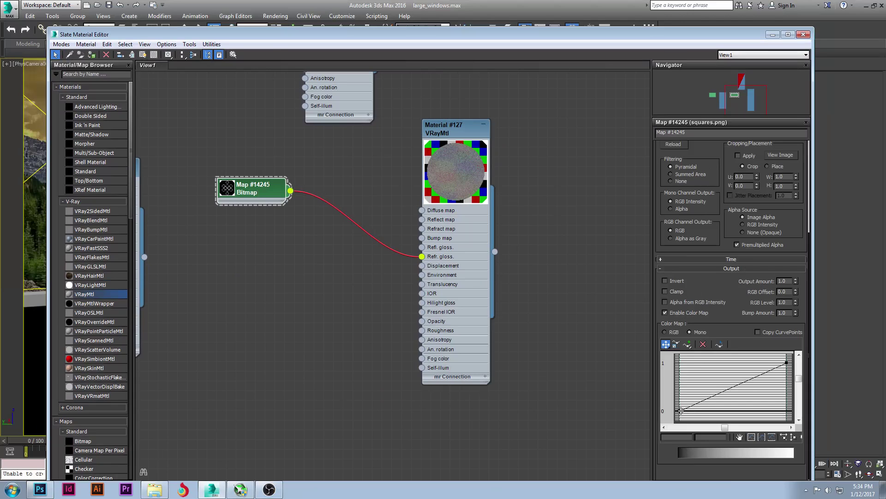
drag(680, 409, 672, 367)
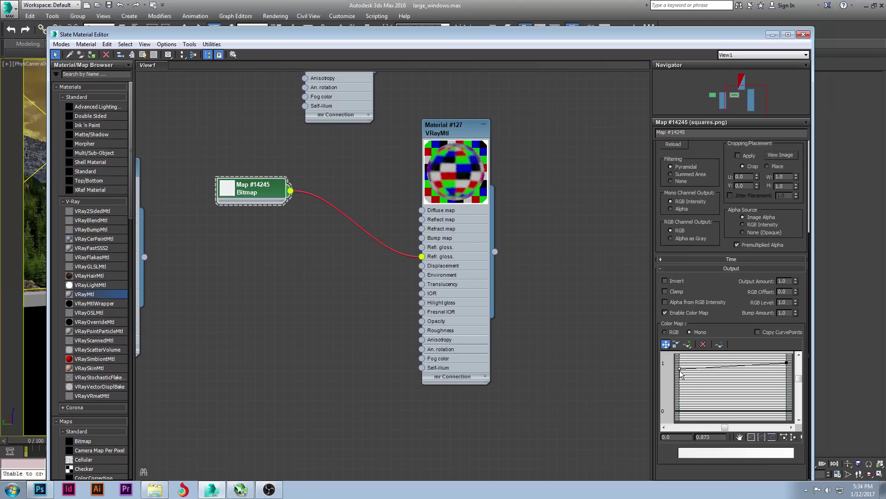
drag(681, 368, 680, 370)
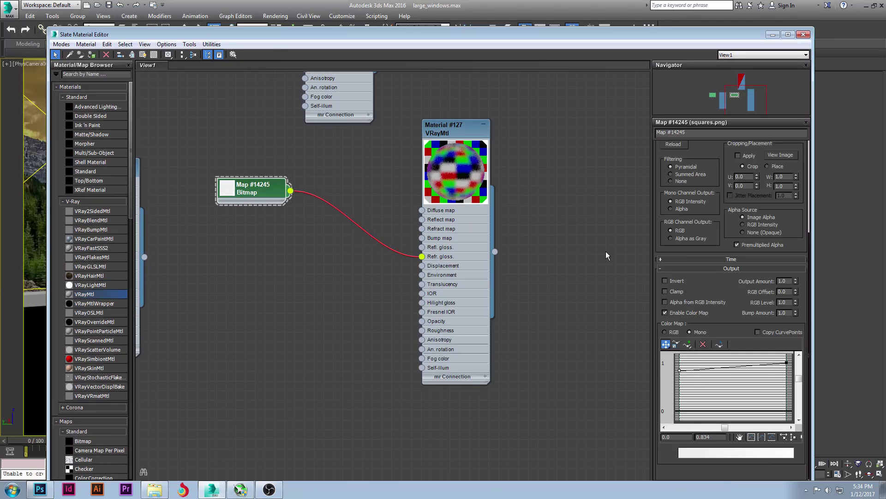
- Render the pane region to check the diamond pattern with the adjusted color curve, then stop and close the render
click(776, 35)
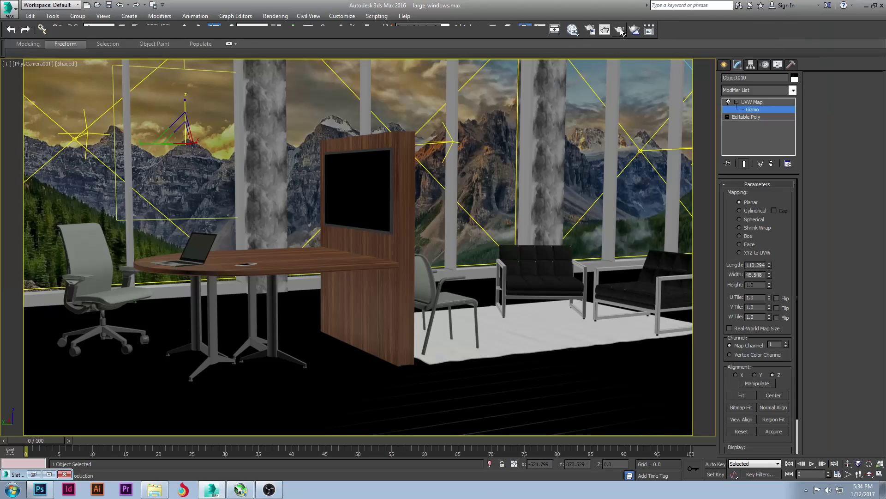
click(620, 30)
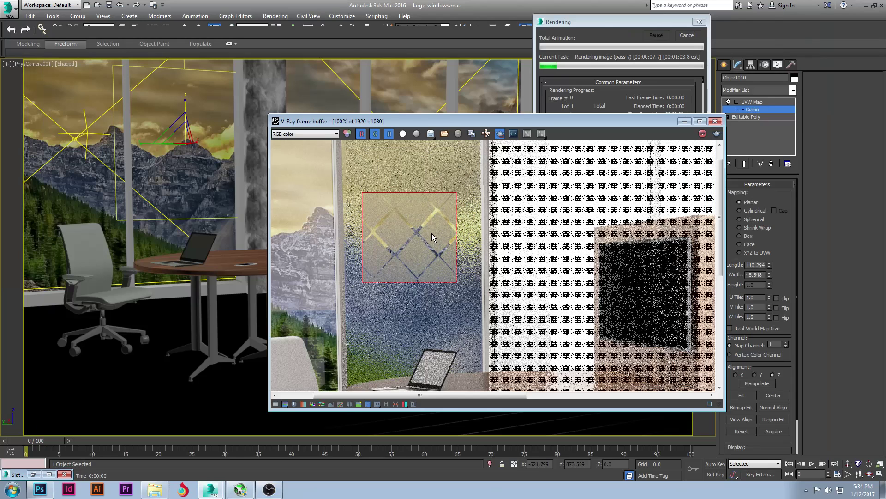
click(701, 134)
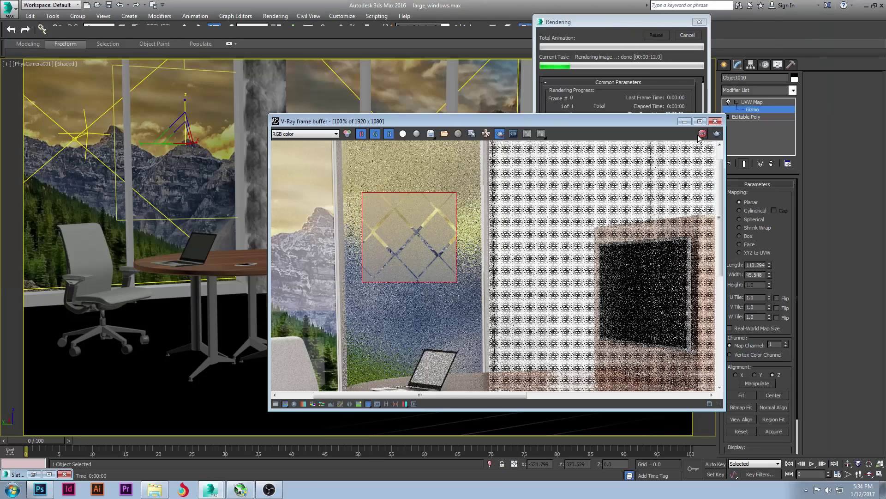
click(715, 121)
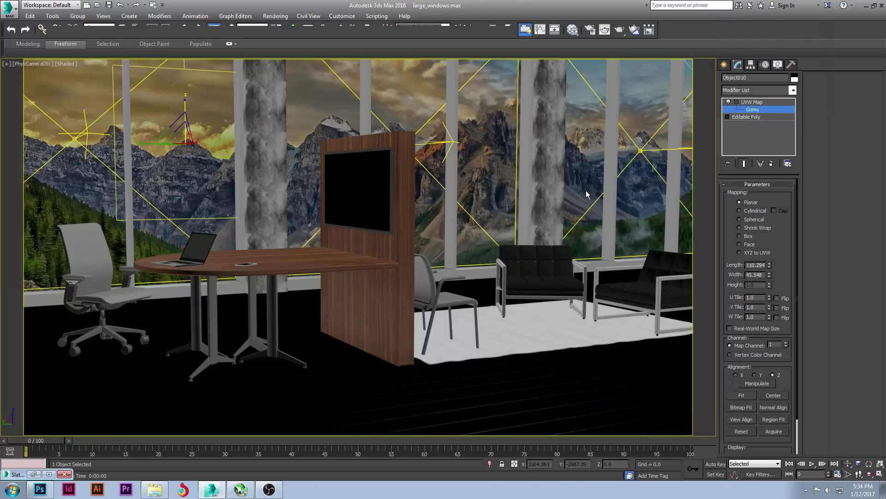
- Raise the start point of the squares bitmap's color curve to 0.921 and re-render the pane region to inspect the pattern
key(m)
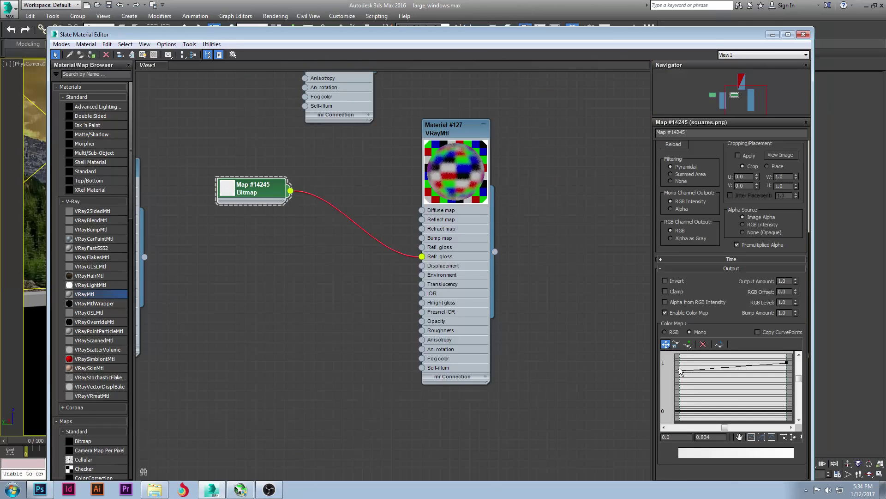
drag(680, 370, 679, 367)
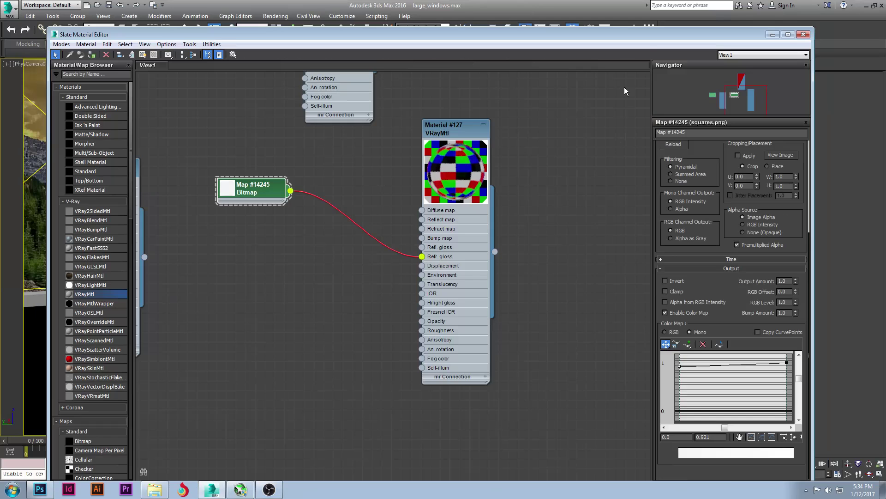
drag(644, 27, 640, 46)
click(620, 32)
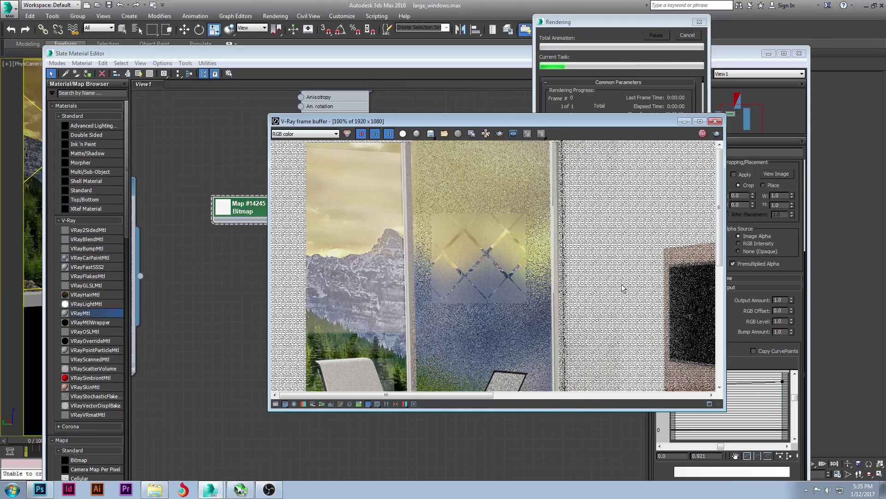
middle_drag(621, 284, 684, 212)
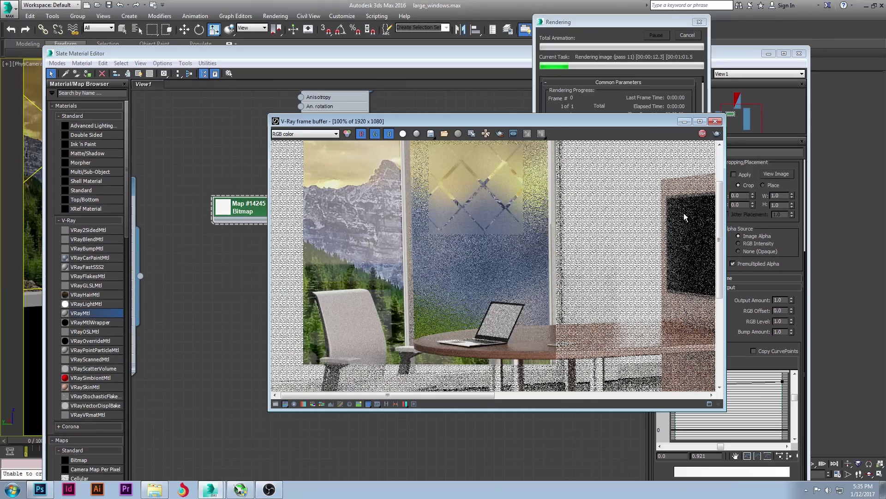
middle_drag(683, 212, 690, 38)
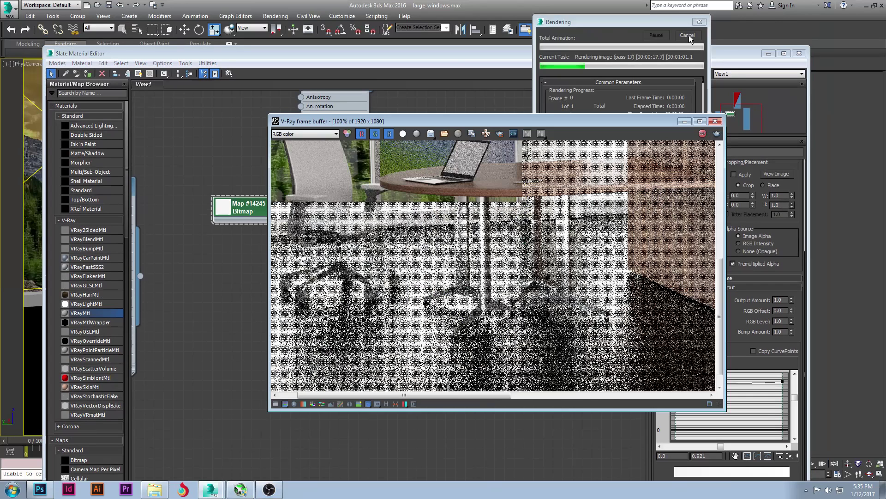
middle_drag(660, 175, 610, 309)
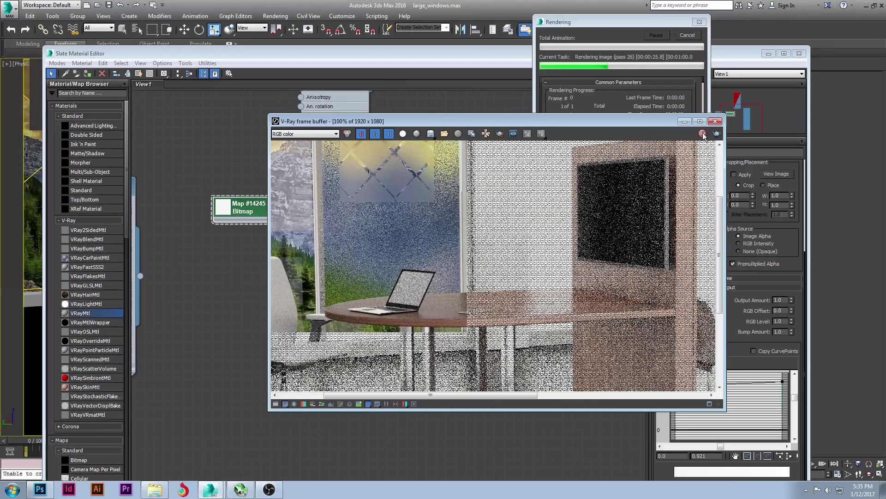
click(703, 134)
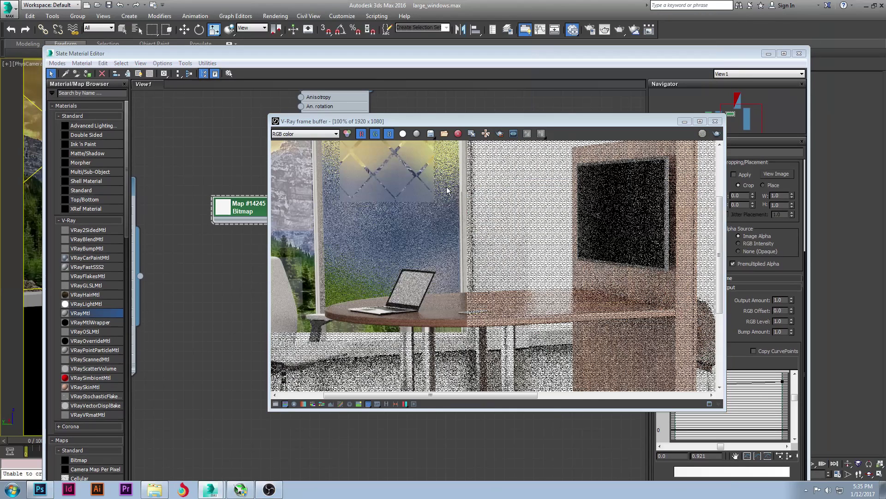
- Redraw the render region in the frame buffer so it covers the whole window pane down to the tabletop
scroll(447, 189, down, 1)
click(500, 133)
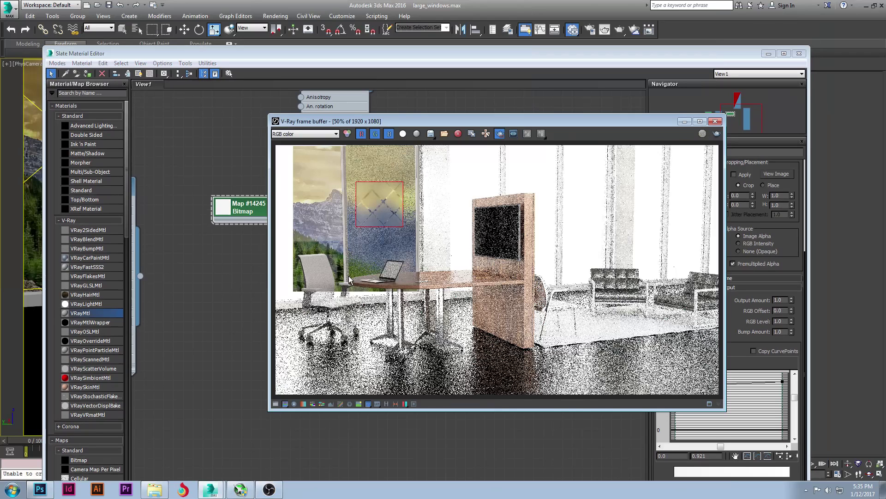
drag(349, 275, 411, 166)
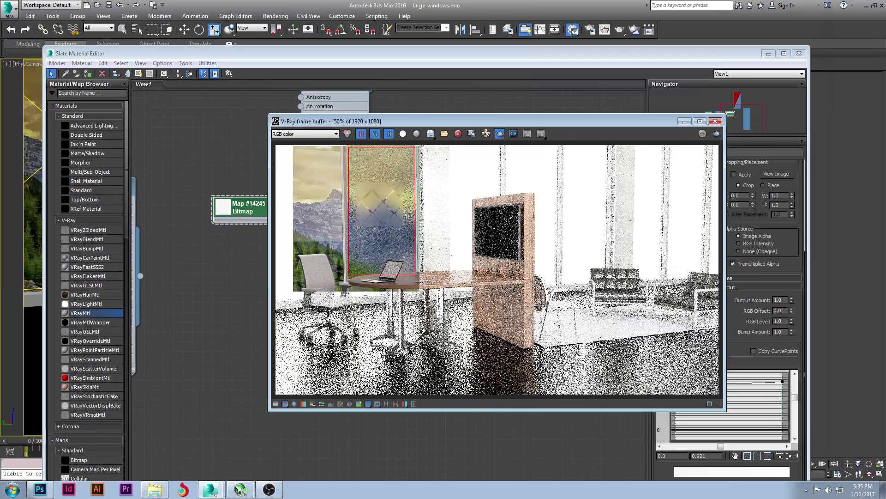
- Raise the start point of the squares bitmap's color curve to 0.949 and re-render the pane region to inspect the pattern
click(556, 429)
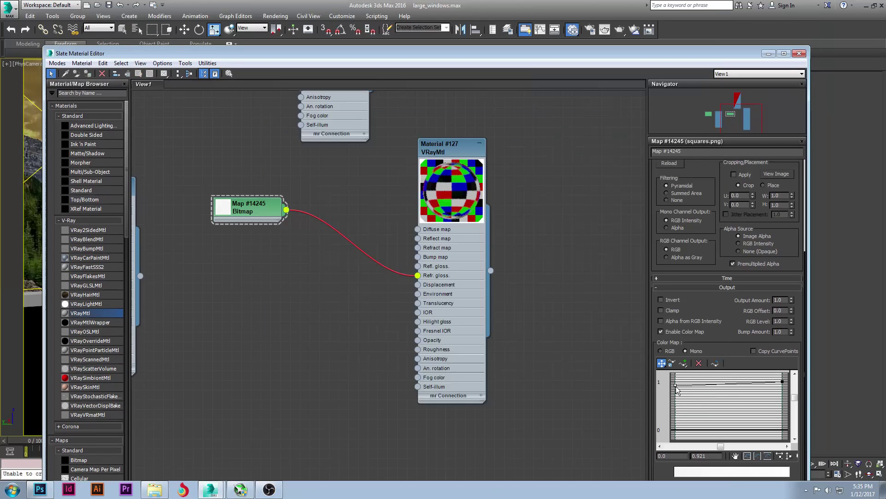
drag(675, 386, 675, 385)
click(622, 29)
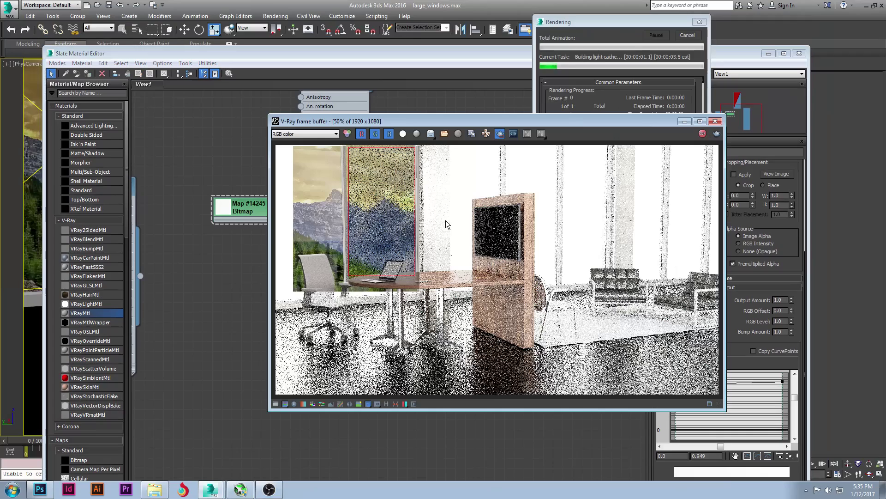
scroll(381, 206, up, 2)
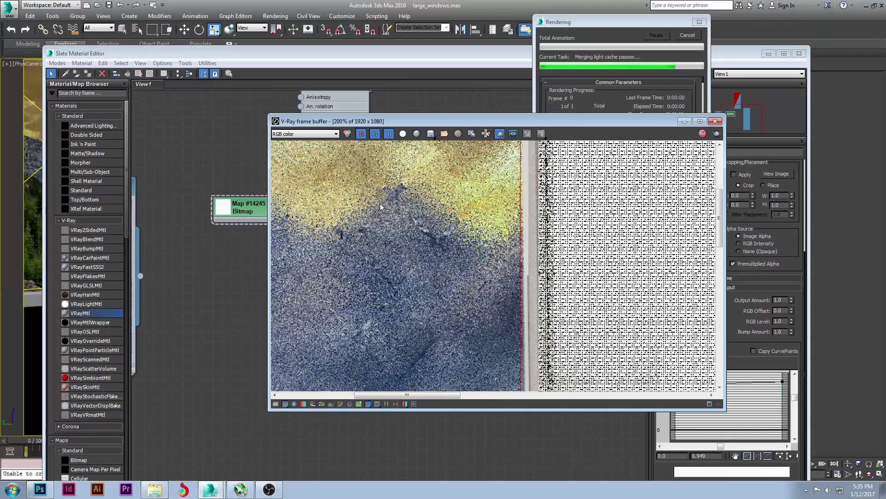
scroll(381, 202, down, 1)
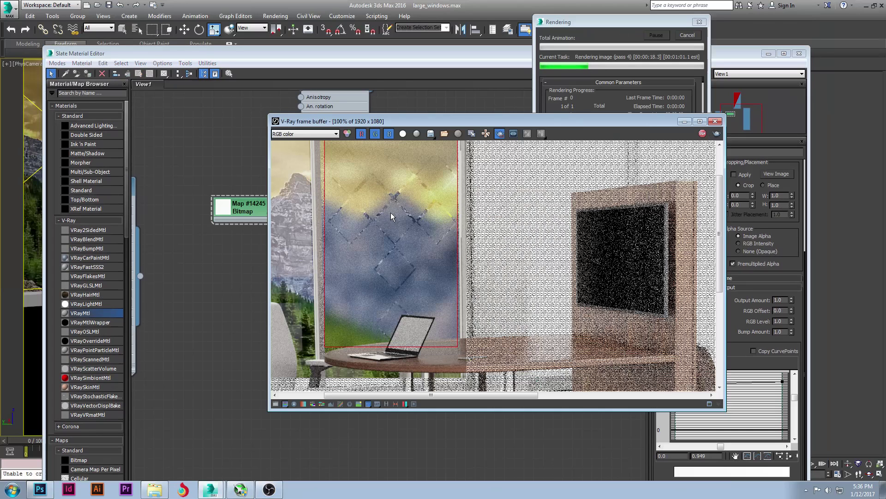
- Stop the render and close both the frame buffer and the material editor
click(702, 133)
scroll(542, 190, down, 2)
scroll(542, 190, up, 1)
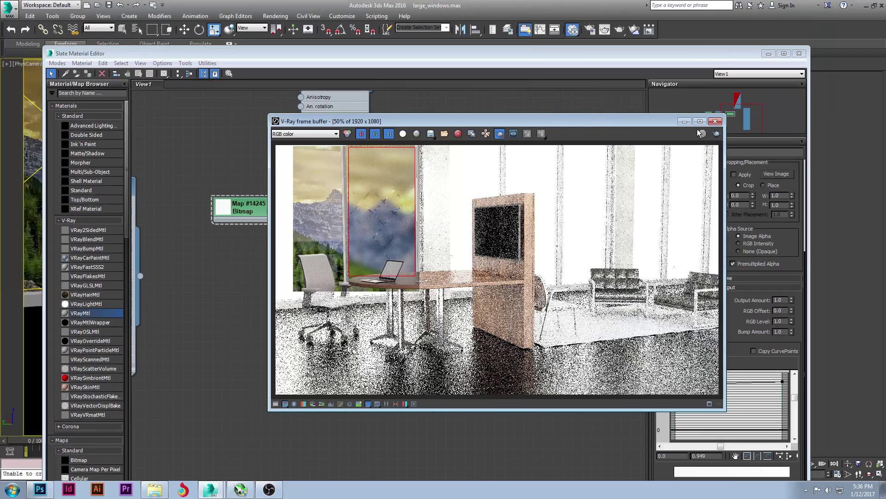
click(715, 121)
click(800, 53)
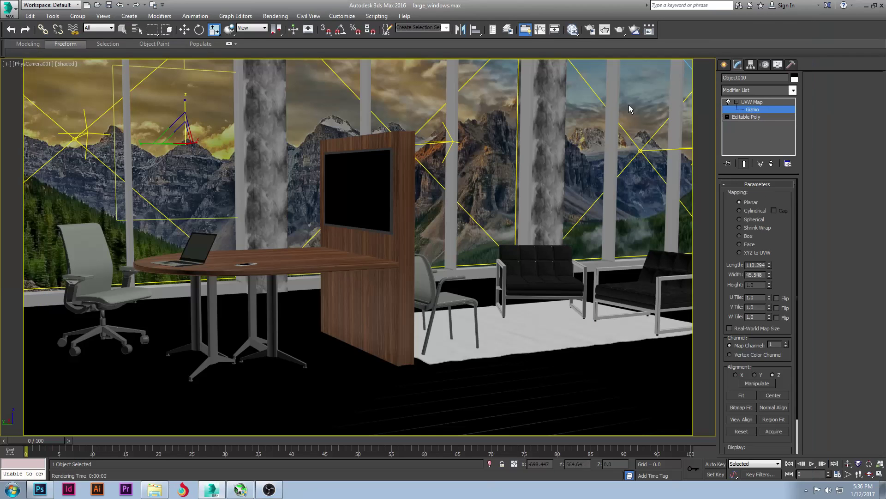